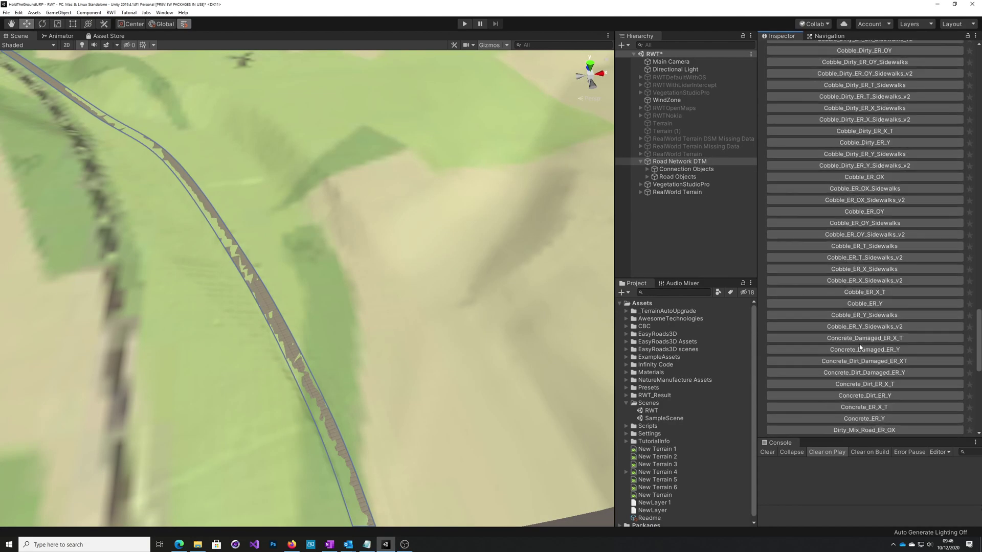
# Select the magenta Secondary - Train Rail Prefab_ER connector on the terrain and orbit around it.
pyautogui.scroll(-10, 860, 347)
pyautogui.scroll(-5, 860, 347)
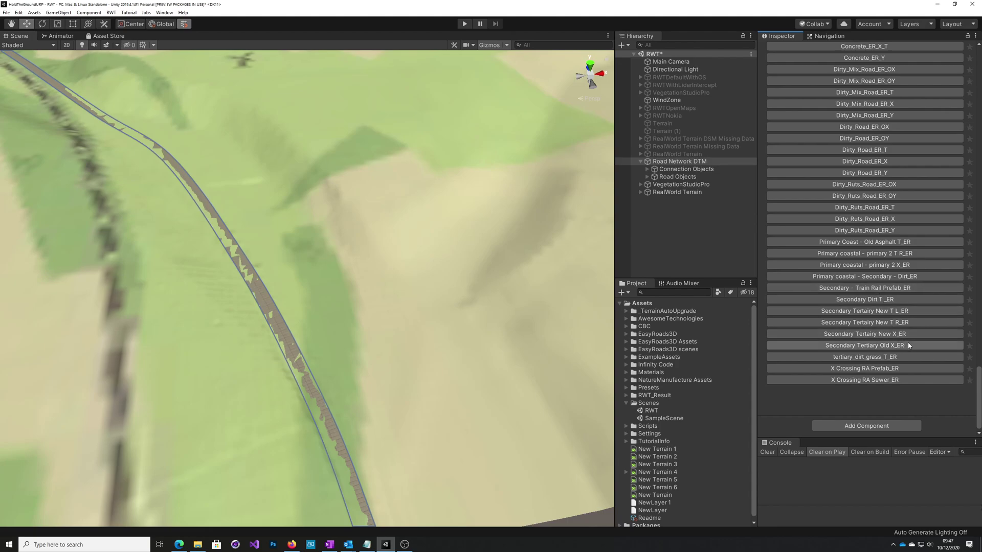
pyautogui.scroll(15, 905, 344)
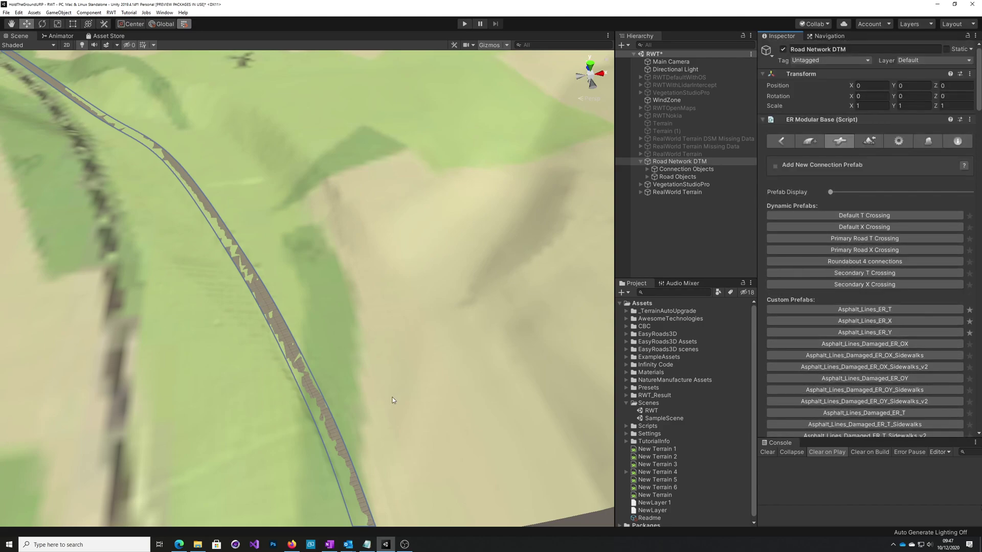
pyautogui.click(292, 256)
pyautogui.keyDown('alt'); pyautogui.moveTo(306, 261); pyautogui.dragTo(358, 292); pyautogui.keyUp('alt')
# Pull two rail roads from the connector's nodes, extend Train Rail 002 downslope, then delete the connector.
pyautogui.keyDown('alt'); pyautogui.moveTo(467, 322); pyautogui.dragTo(446, 335); pyautogui.keyUp('alt')
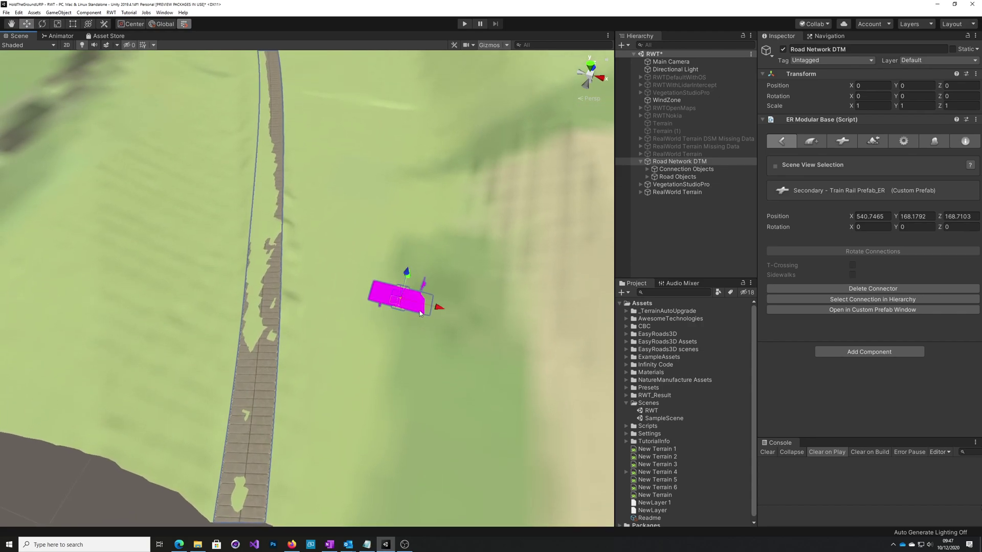
pyautogui.click(419, 311)
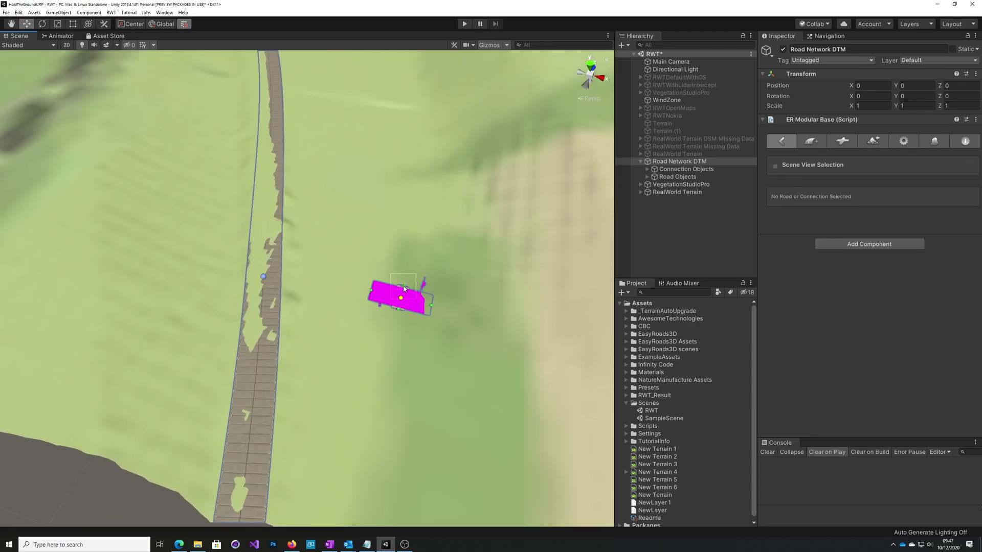
pyautogui.moveTo(404, 289); pyautogui.dragTo(422, 230)
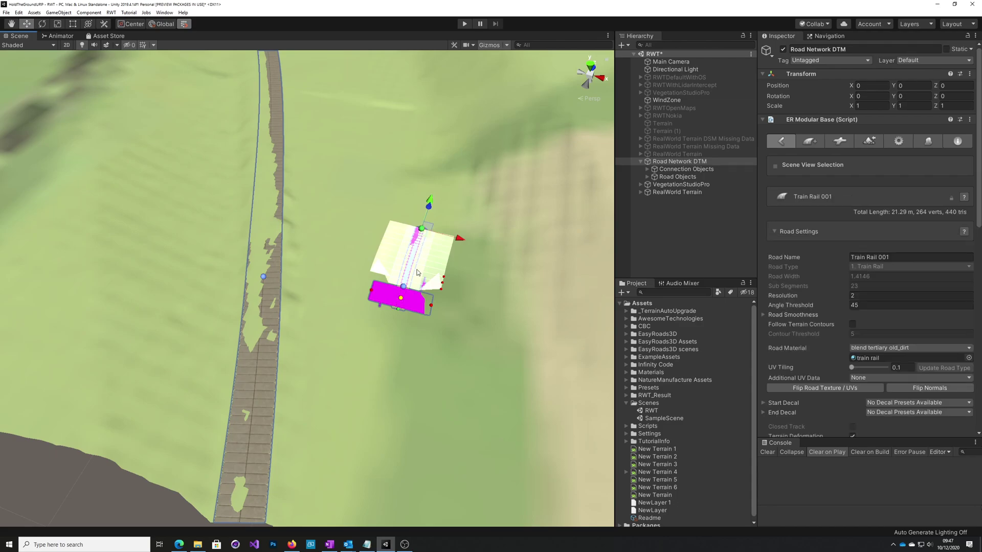
pyautogui.click(398, 309)
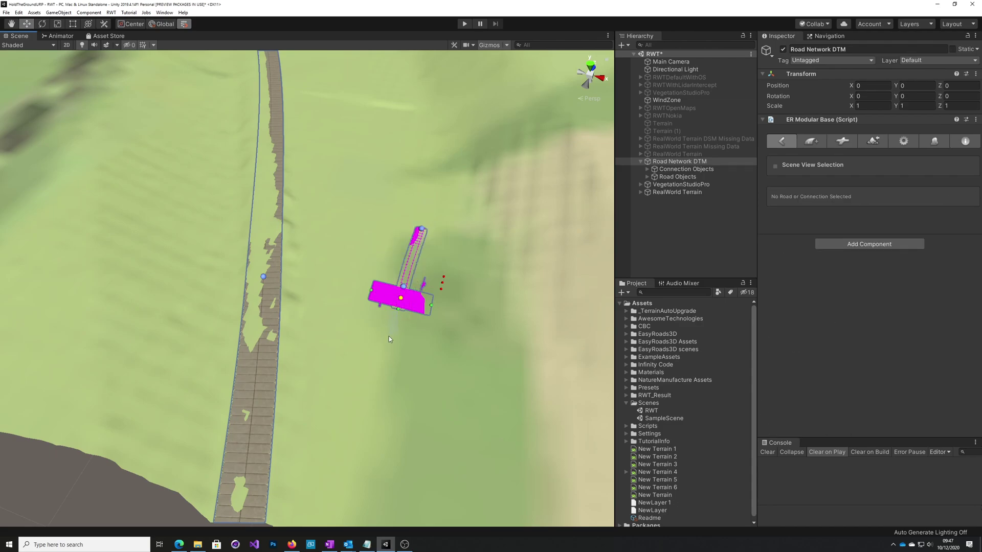
pyautogui.moveTo(397, 309); pyautogui.dragTo(373, 385)
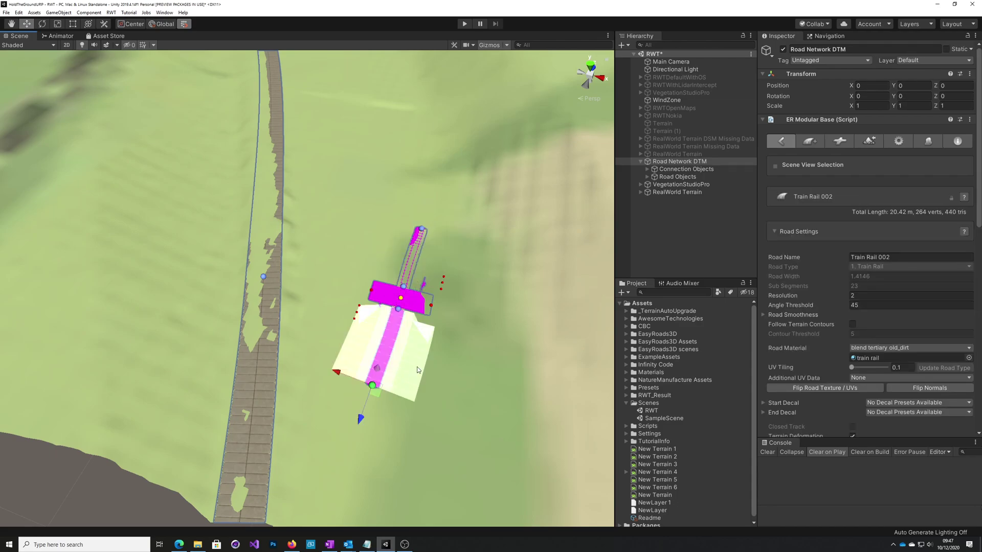
pyautogui.keyDown('shift'); pyautogui.click(349, 463); pyautogui.keyUp('shift')
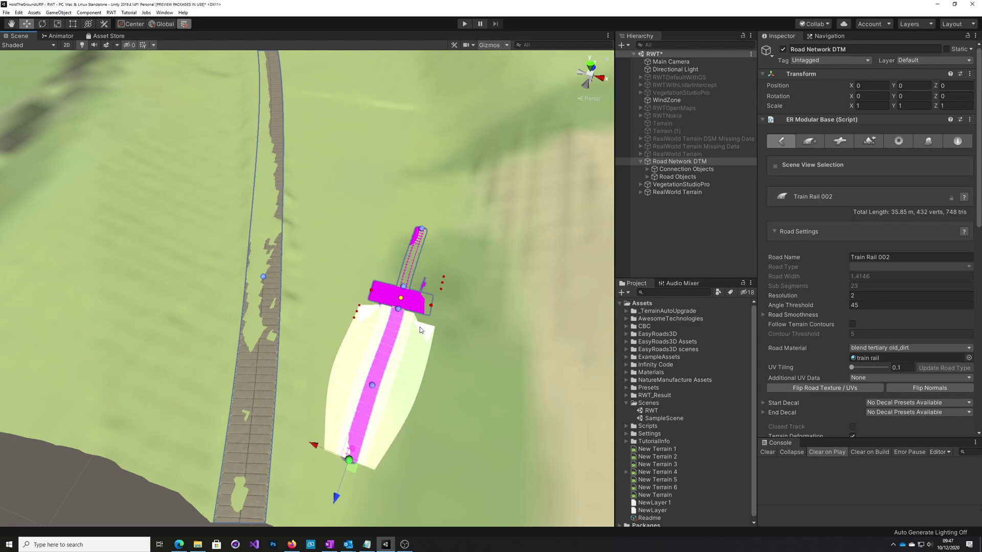
pyautogui.click(405, 304)
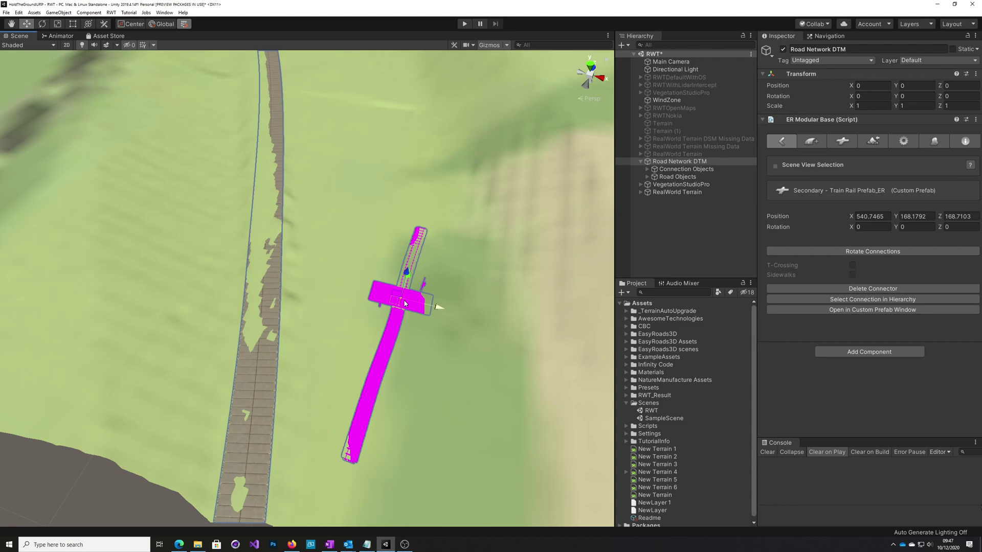
pyautogui.click(851, 290)
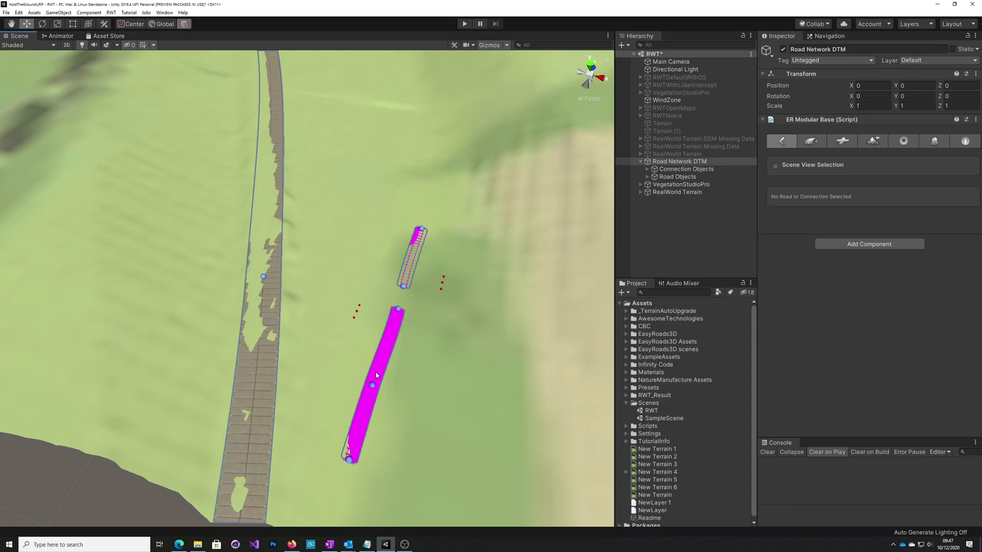
# Add two end points to Train Rail 002 so it curves further along the terrain.
pyautogui.keyDown('alt'); pyautogui.moveTo(377, 376); pyautogui.dragTo(346, 416); pyautogui.keyUp('alt')
pyautogui.click(332, 376)
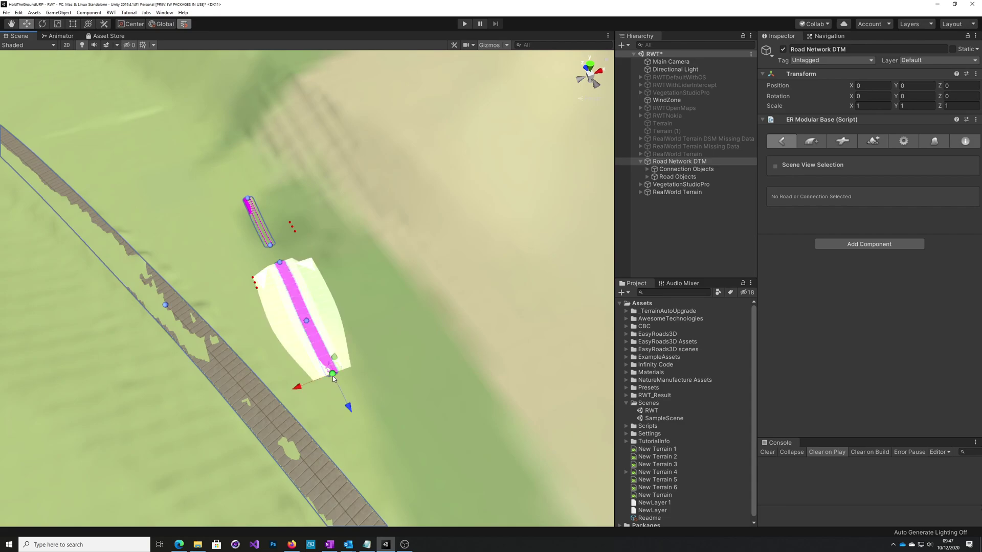
pyautogui.keyDown('shift'); pyautogui.click(385, 441); pyautogui.keyUp('shift')
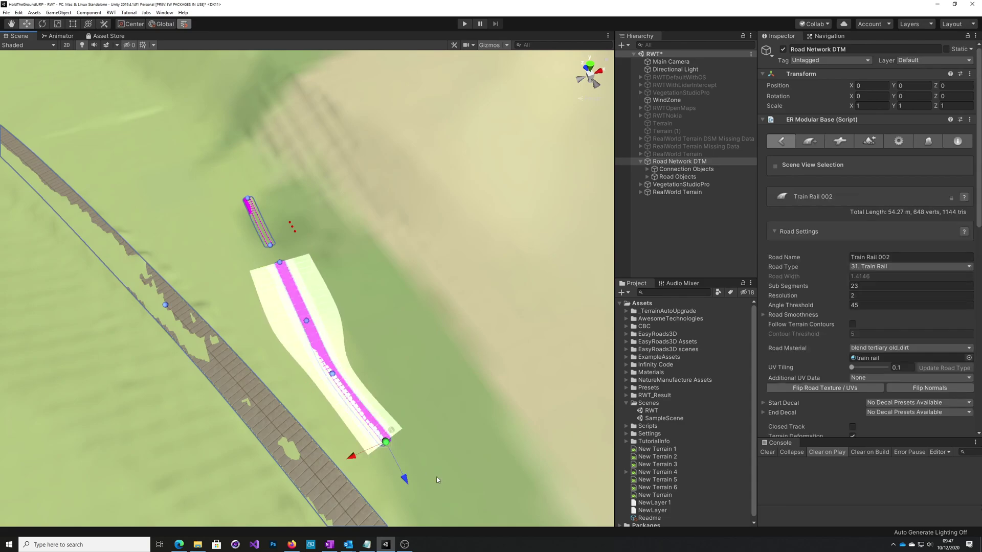
# Select the short Train Rail 001 and delete it, confirming with Yes.
pyautogui.click(266, 237)
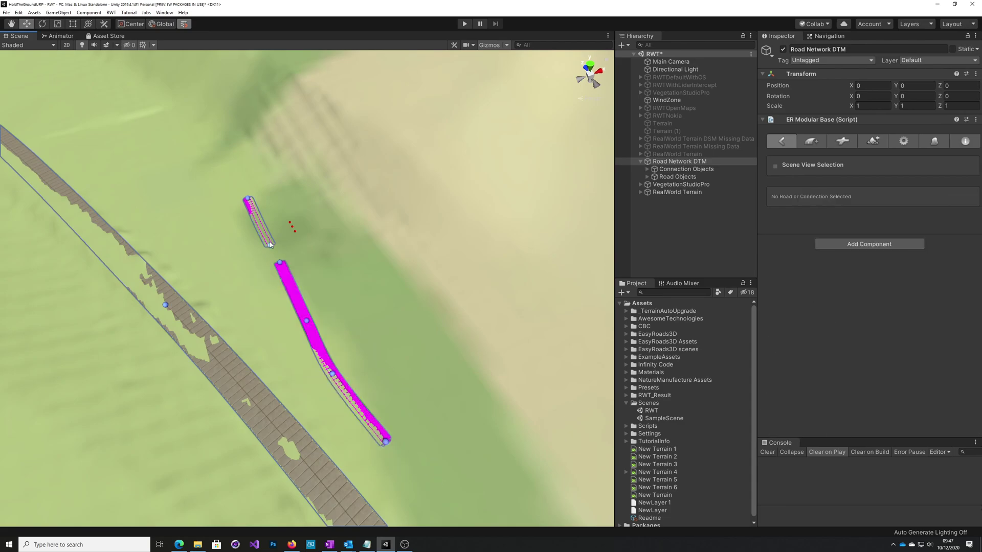
pyautogui.click(270, 244)
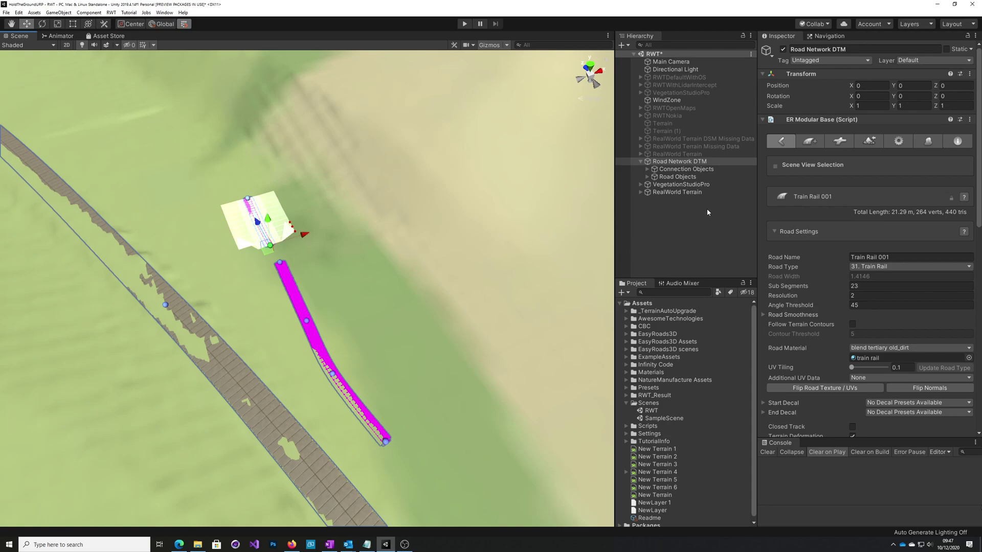
pyautogui.click(781, 146)
pyautogui.scroll(-5, 834, 253)
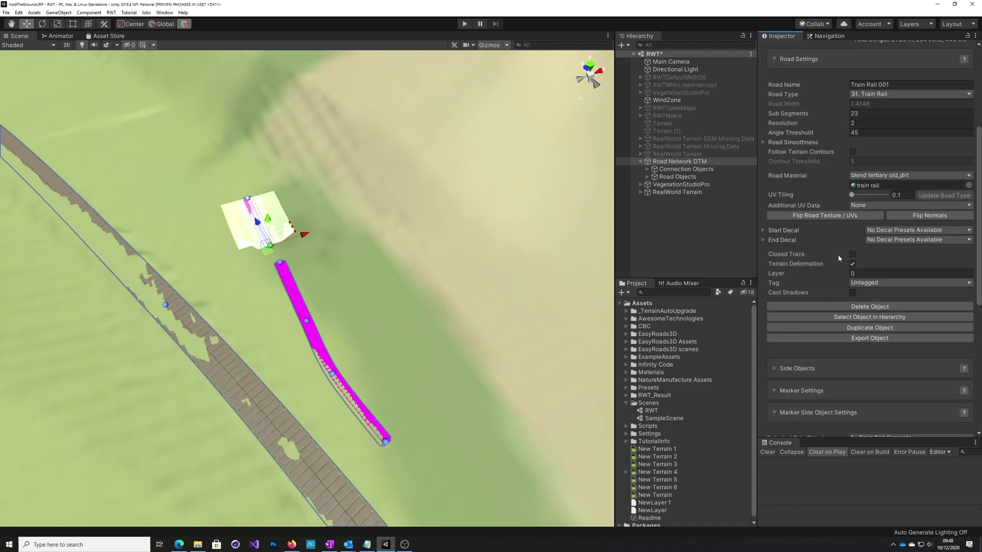
pyautogui.click(848, 307)
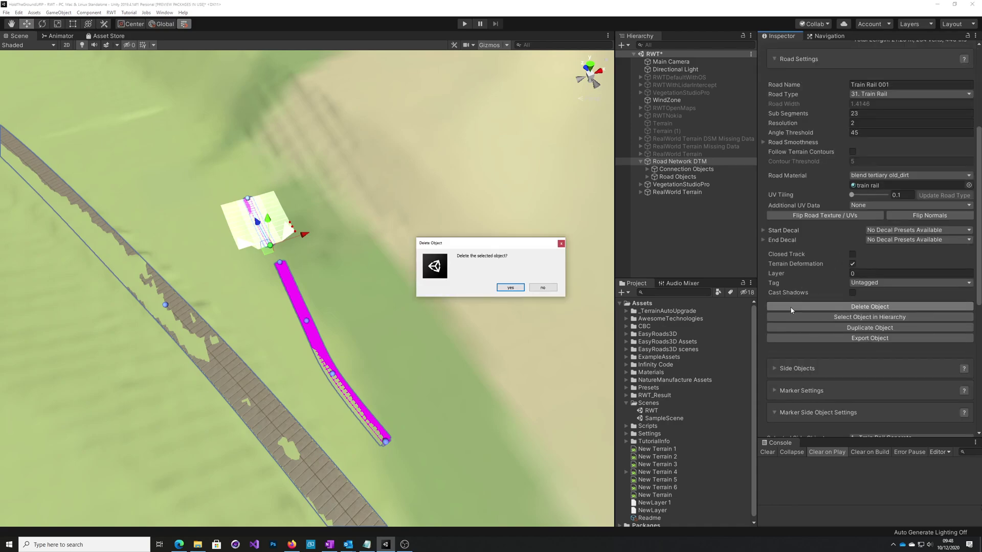
pyautogui.click(511, 290)
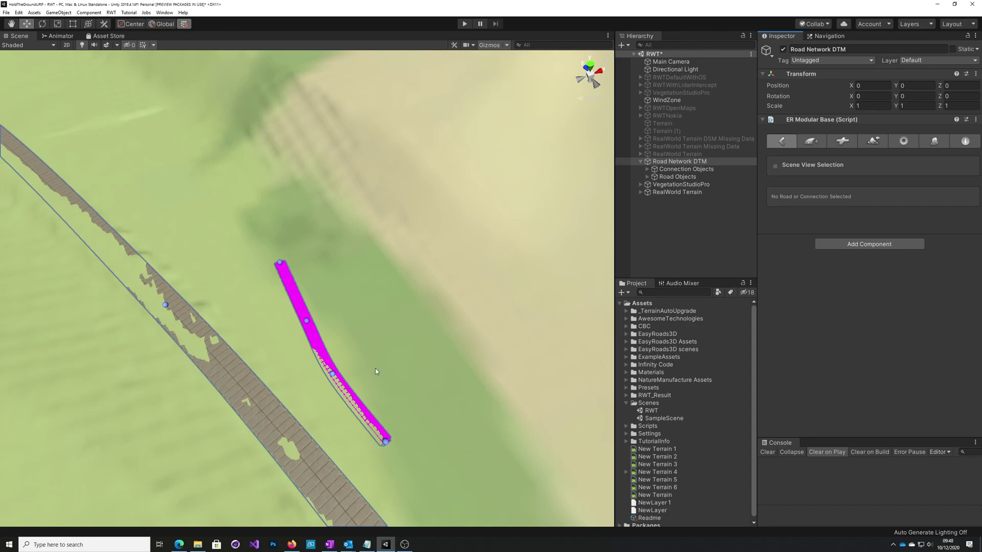
# Select Train Rail 002 and open its train rail material, a Standard shader with magenta emission.
pyautogui.click(680, 170)
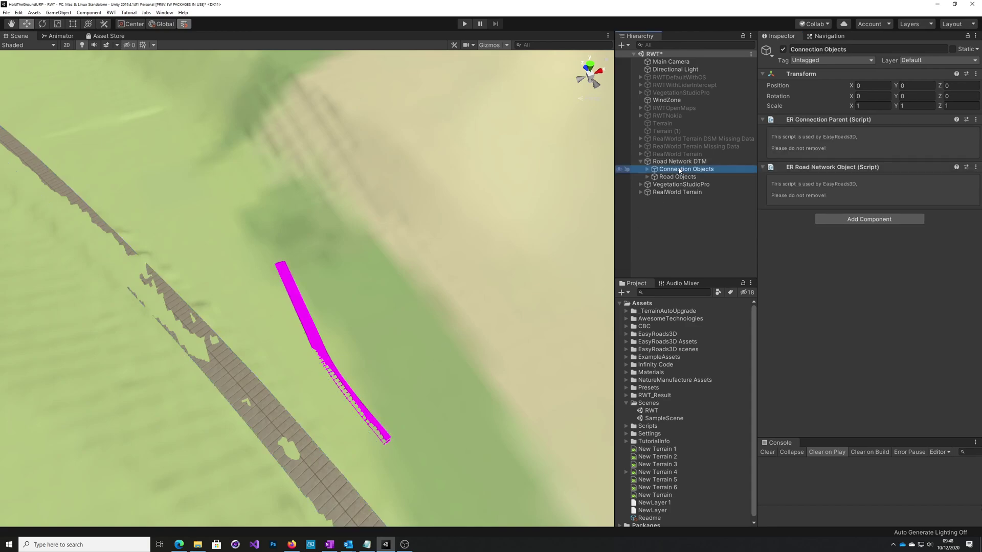
pyautogui.click(647, 170)
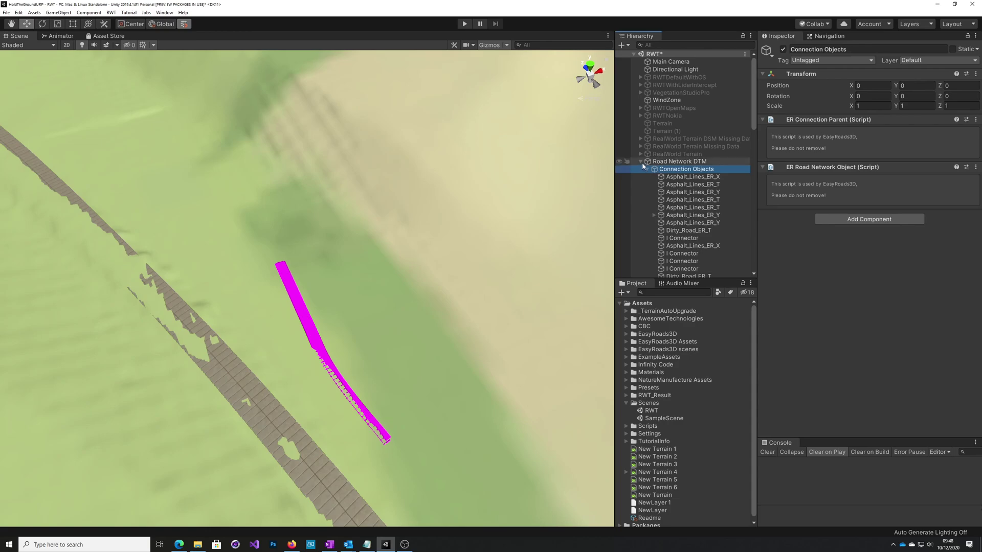
pyautogui.click(640, 161)
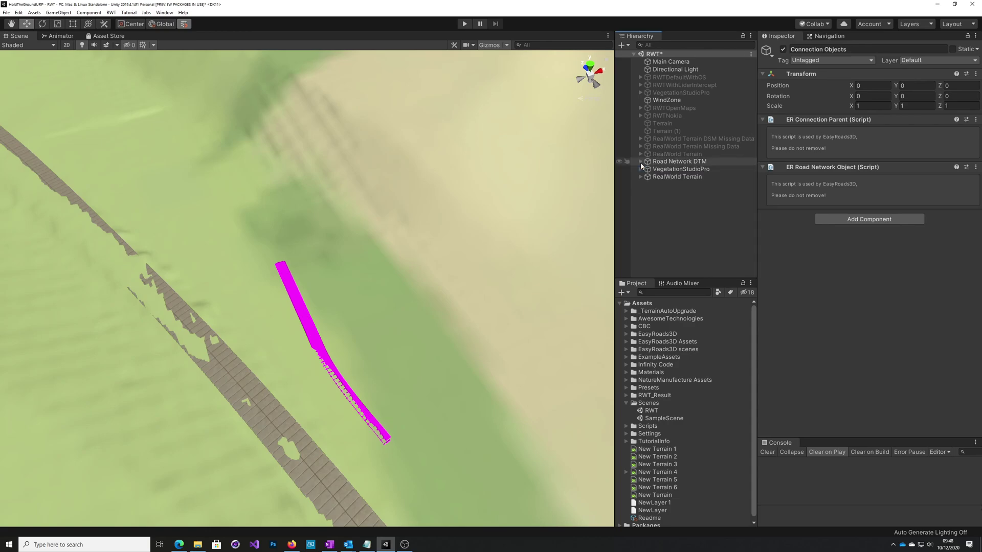
pyautogui.click(318, 352)
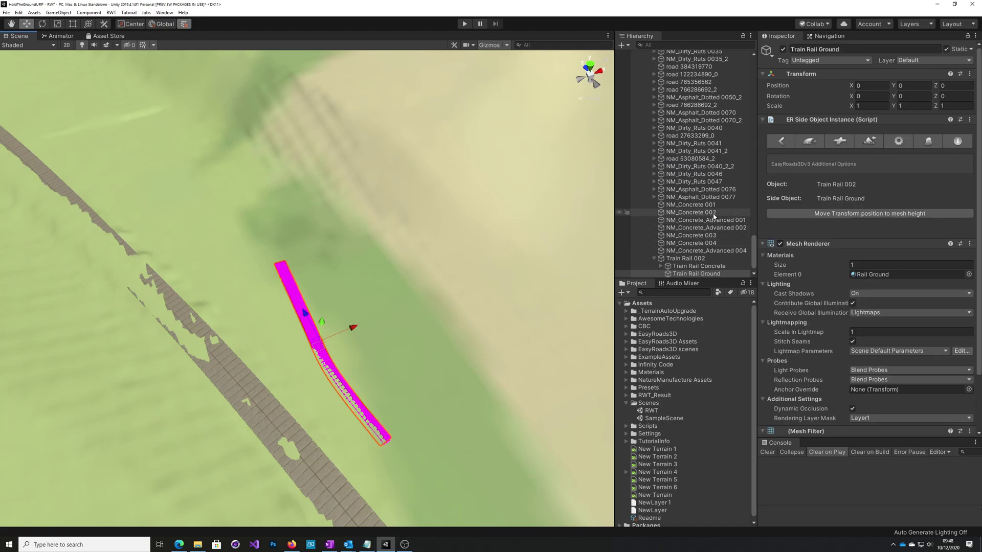
pyautogui.scroll(-1, 637, 230)
pyautogui.click(680, 244)
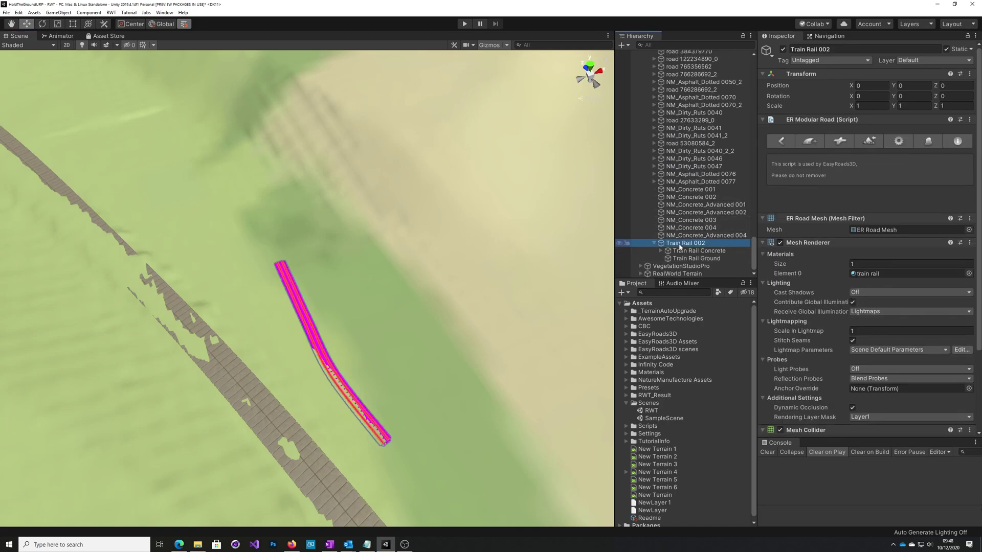
pyautogui.click(867, 274)
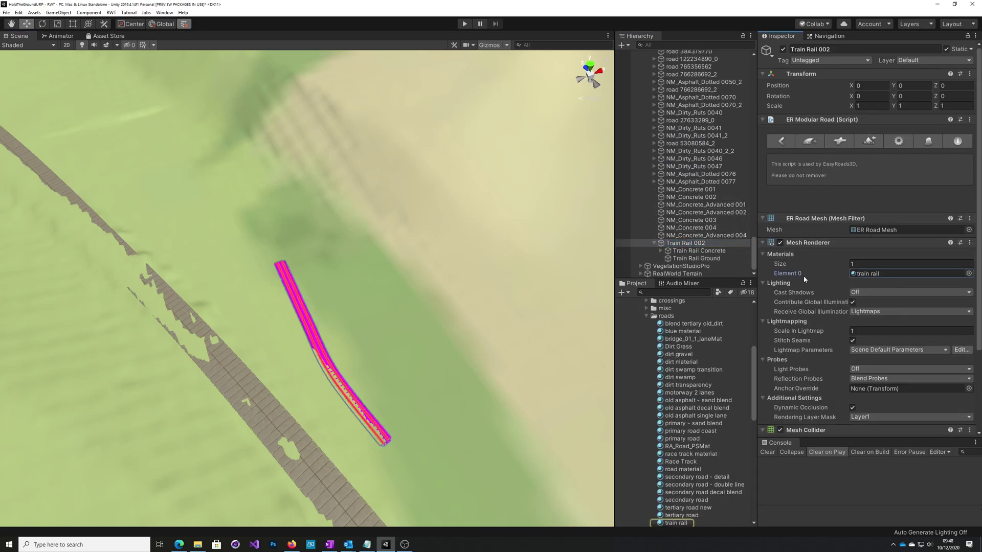
pyautogui.scroll(-2, 672, 355)
pyautogui.click(668, 495)
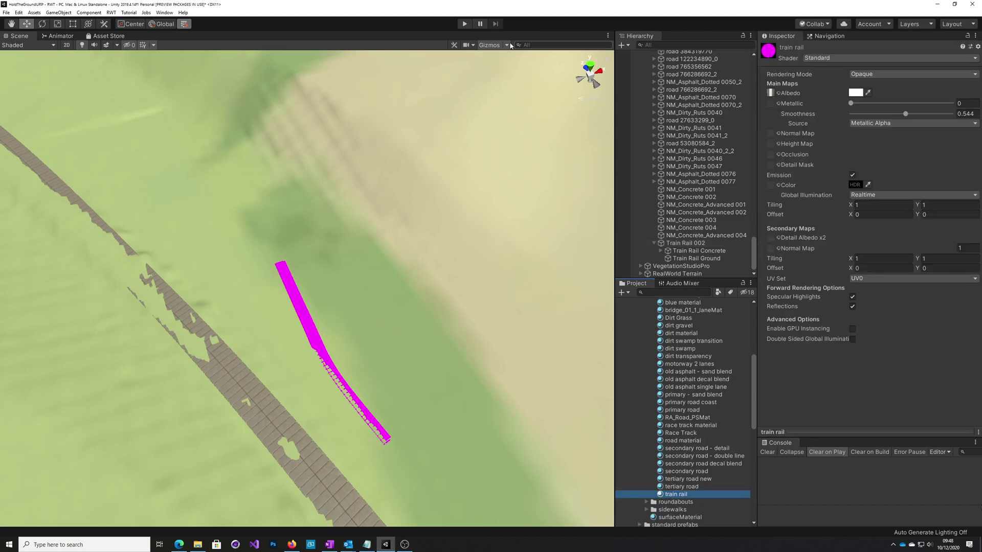
# Upgrade the train rail material with Upgrade Selected Materials to UniversalRP Materials and Proceed.
pyautogui.click(19, 13)
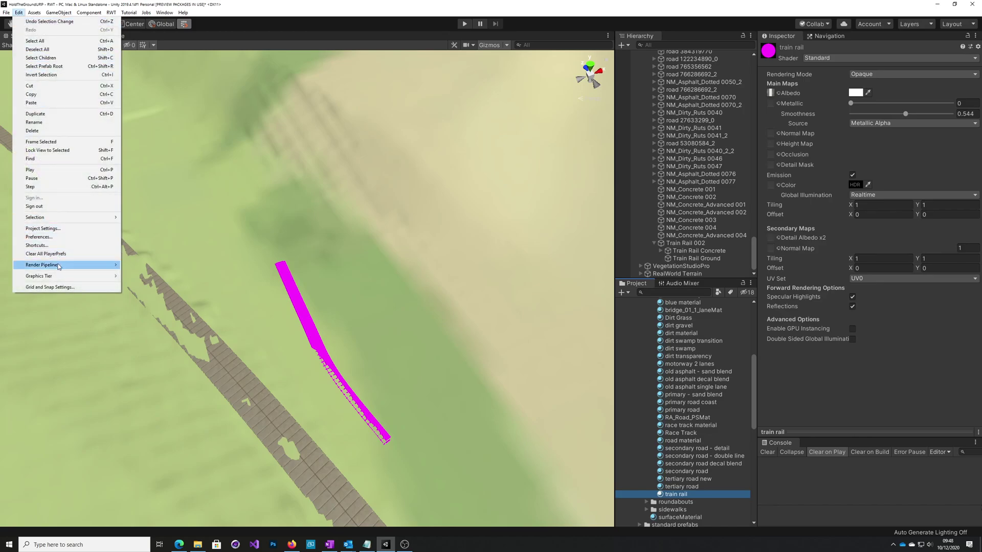
pyautogui.moveTo(60, 265)
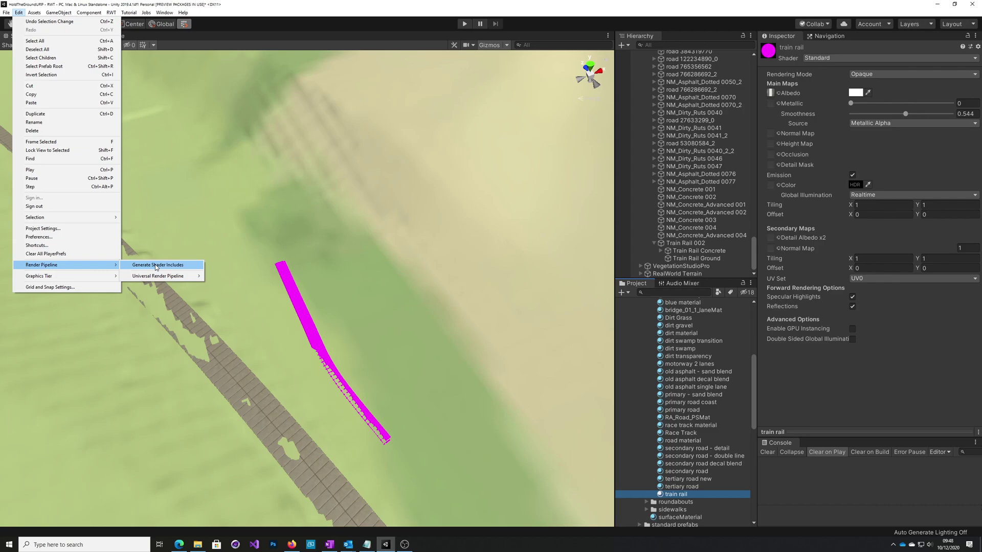
pyautogui.moveTo(158, 277)
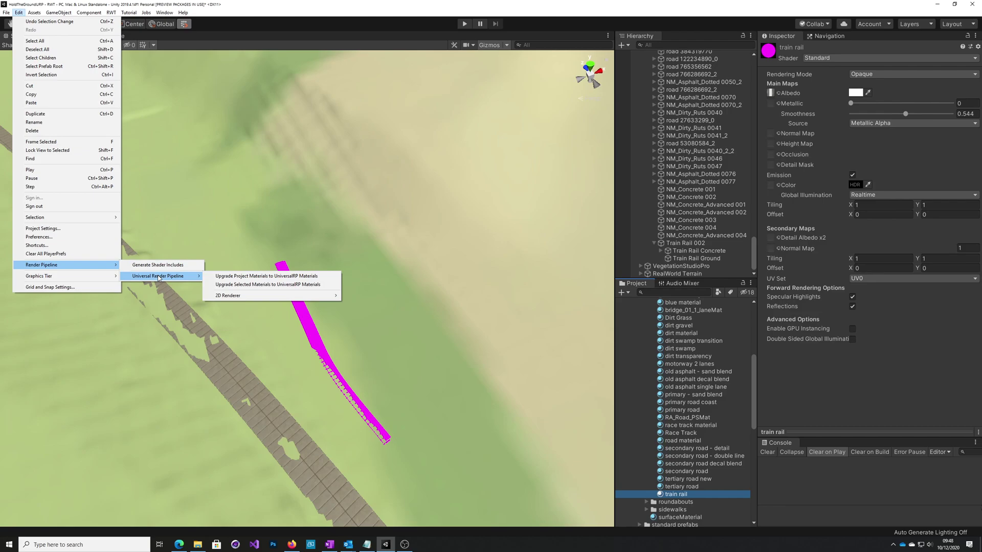
pyautogui.click(279, 284)
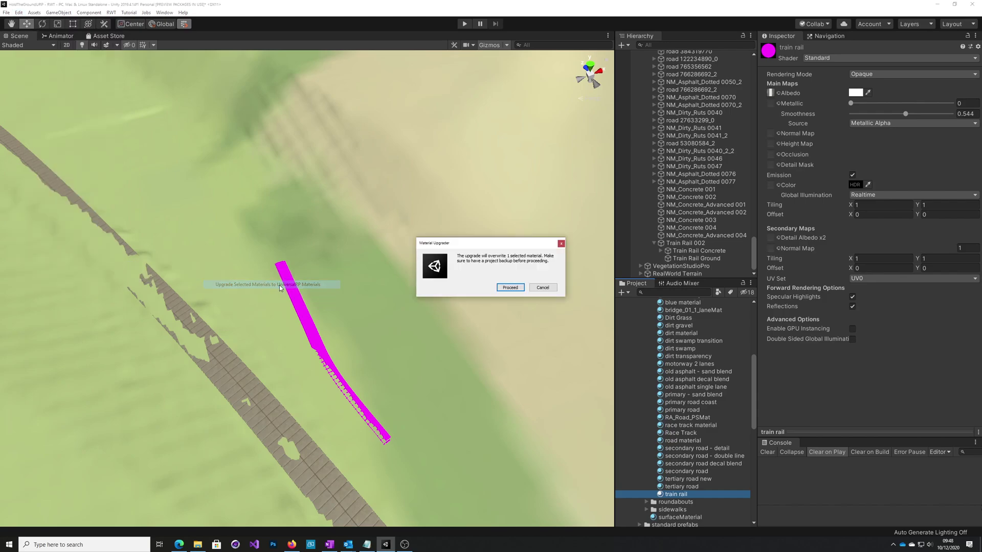
pyautogui.click(506, 289)
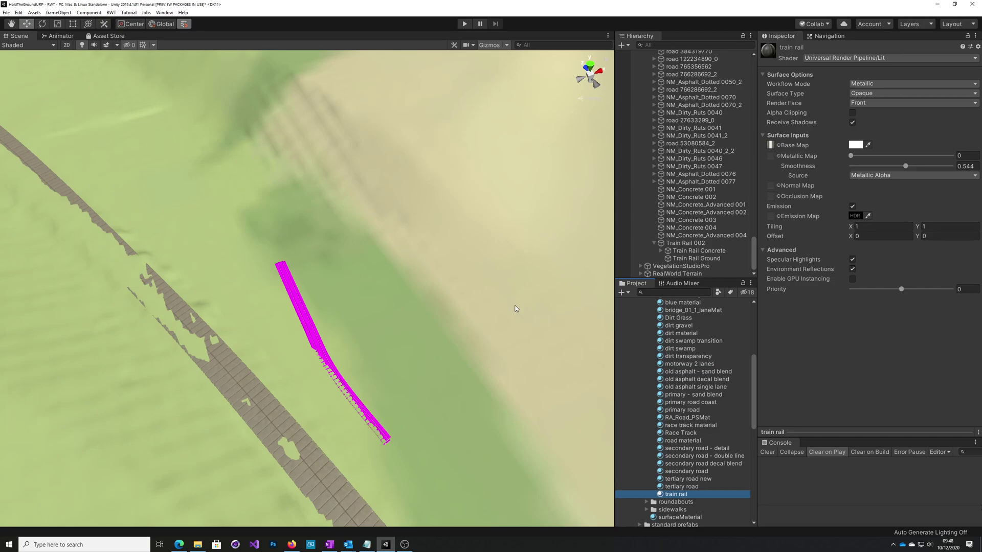
# Expand Train Rail Concrete and trainConcrete to select Box01 and view its Box01Mat material.
pyautogui.moveTo(515, 308); pyautogui.dragTo(640, 429, button='right')
pyautogui.press('w')
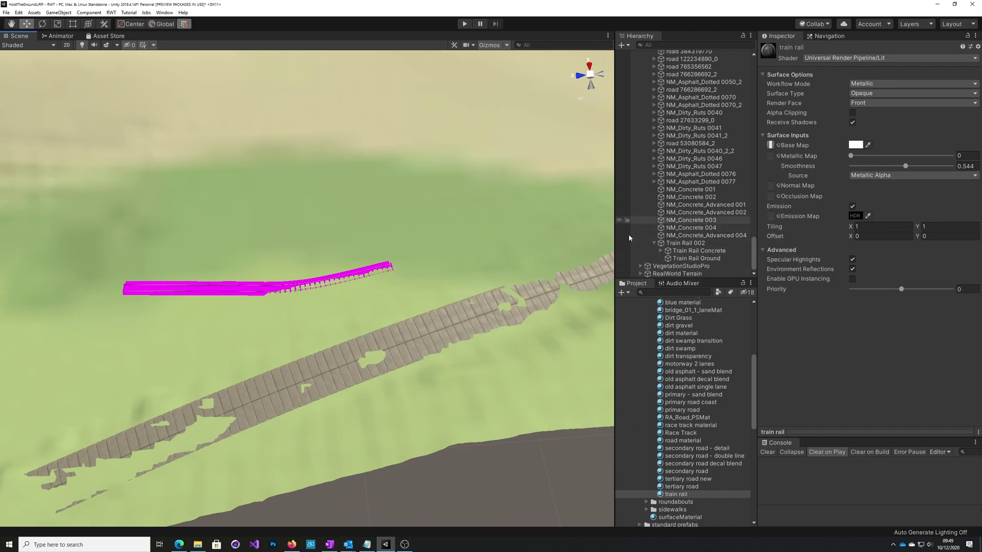
pyautogui.click(697, 258)
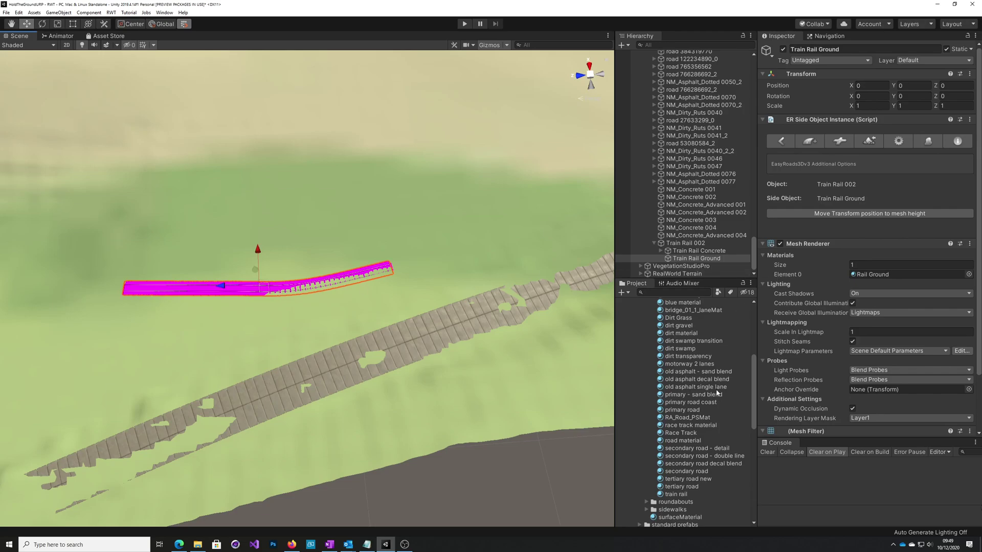
pyautogui.click(708, 251)
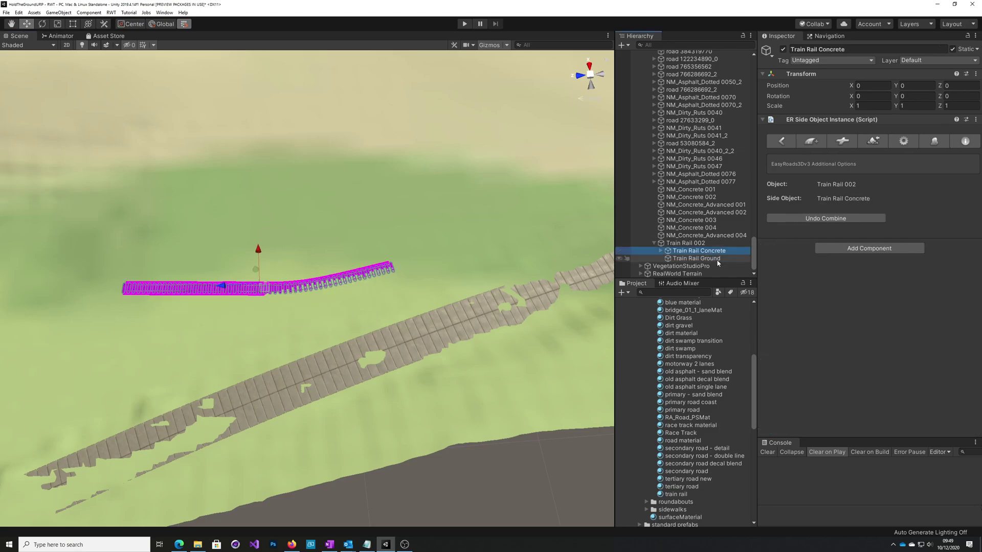
pyautogui.click(661, 252)
pyautogui.click(688, 259)
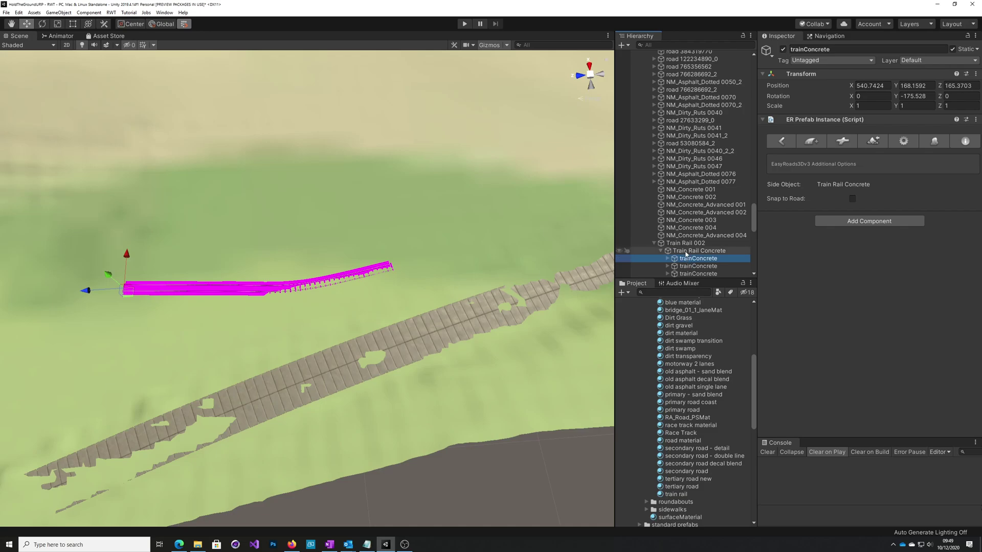
pyautogui.click(667, 260)
pyautogui.click(694, 266)
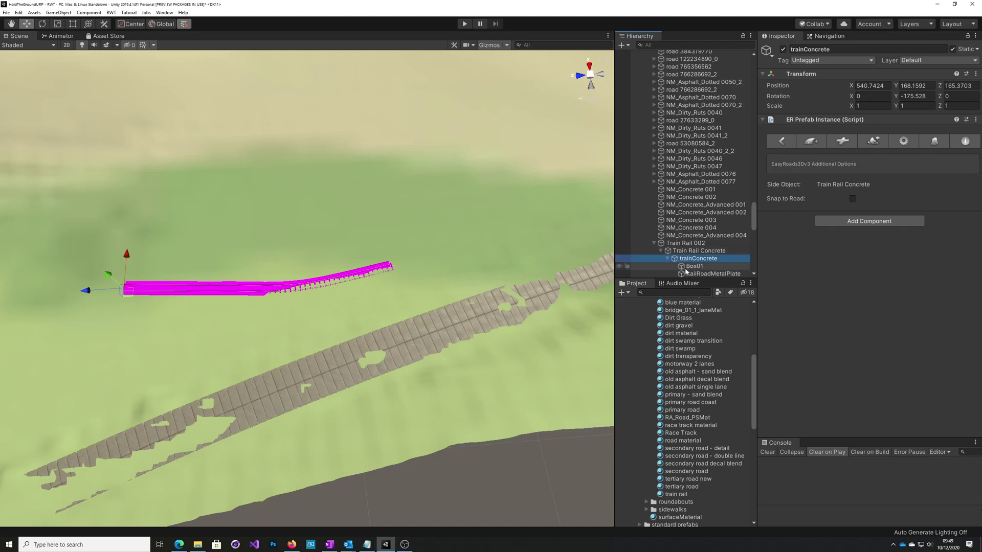
pyautogui.scroll(-2, 719, 253)
# Locate Box01Mat in RailRoad/Materials and check the shaders of Main_Road_0075_single_laneMat and RailRoadCrossing.
pyautogui.click(879, 175)
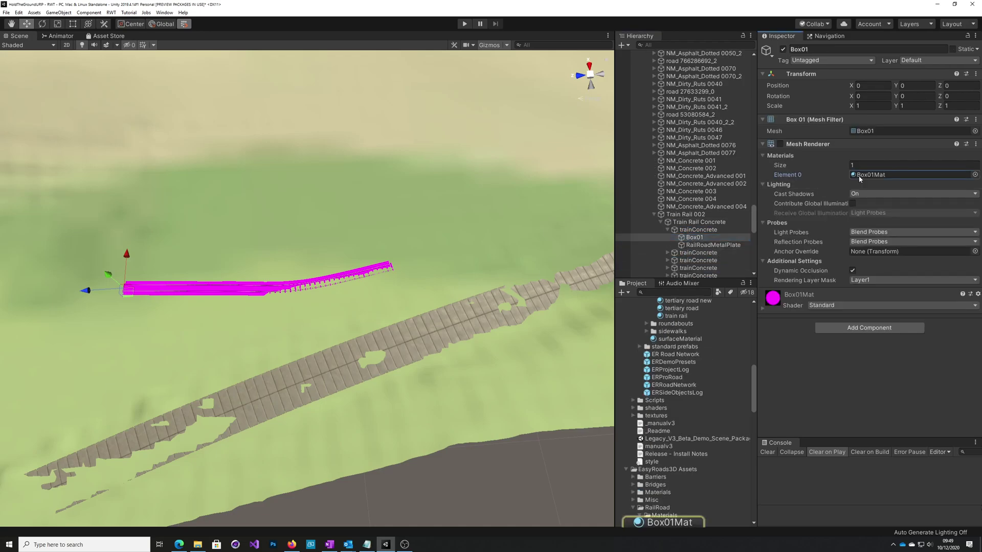
pyautogui.scroll(-3, 723, 413)
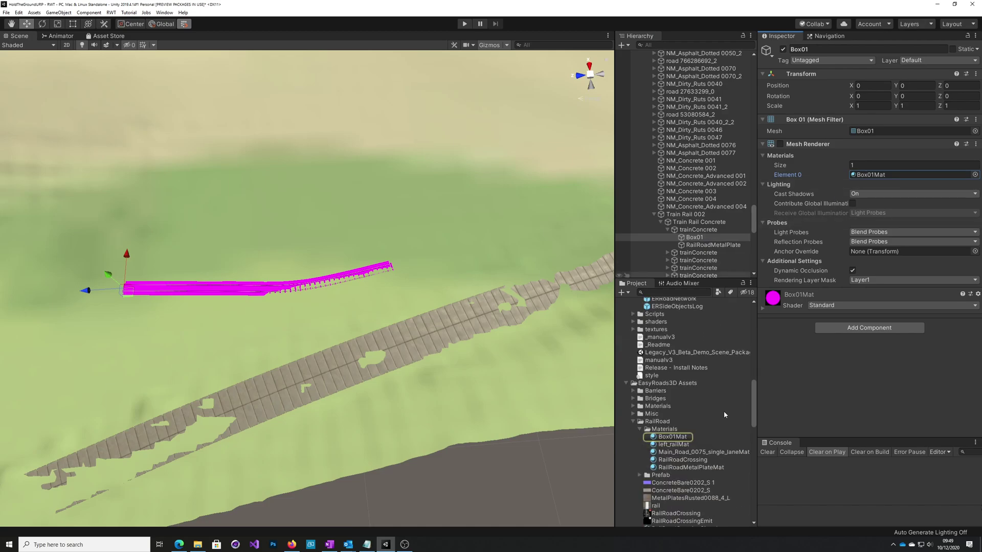
pyautogui.click(666, 437)
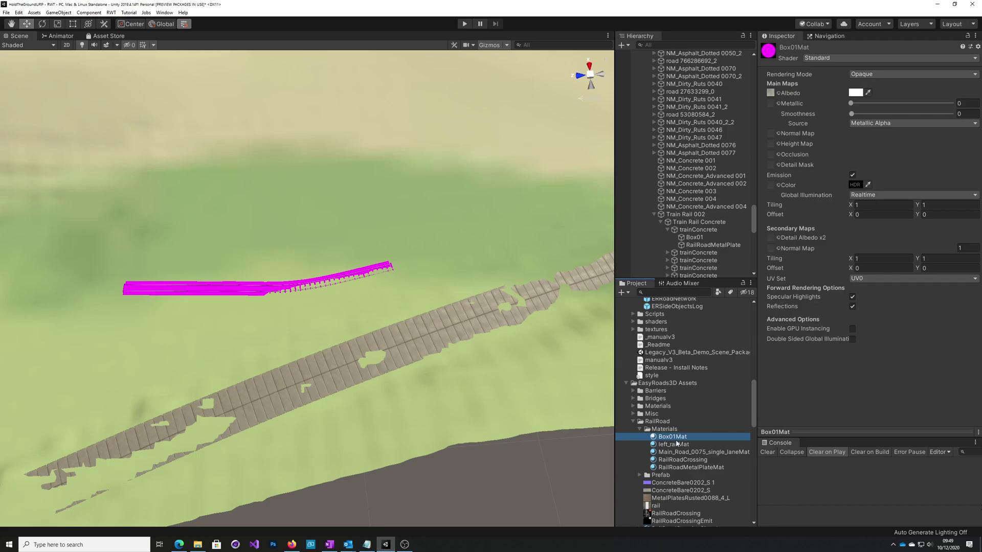
pyautogui.click(675, 452)
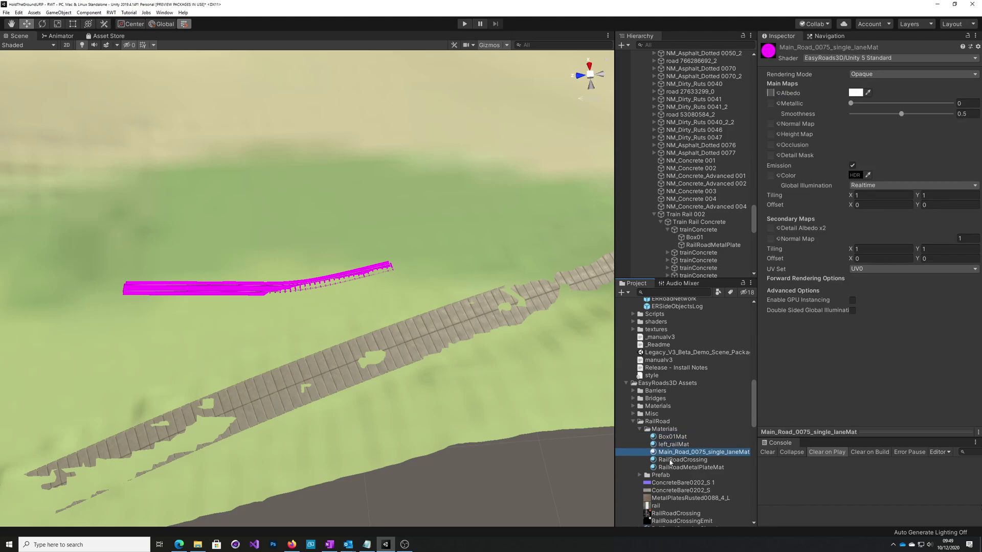
pyautogui.click(672, 469)
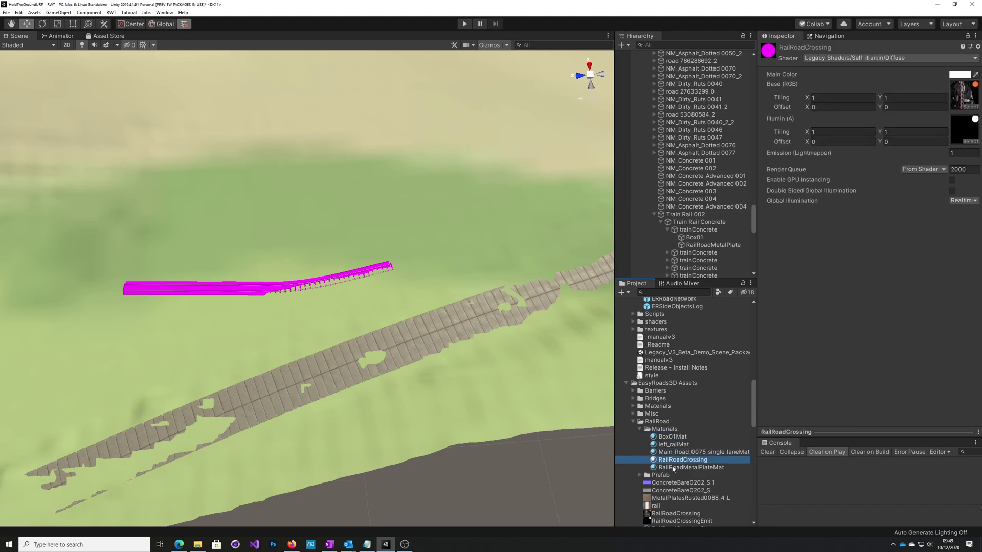
# Select all five RailRoad materials and upgrade them to UniversalRP materials, confirming Proceed.
pyautogui.click(667, 438)
pyautogui.keyDown('shift'); pyautogui.click(659, 467); pyautogui.keyUp('shift')
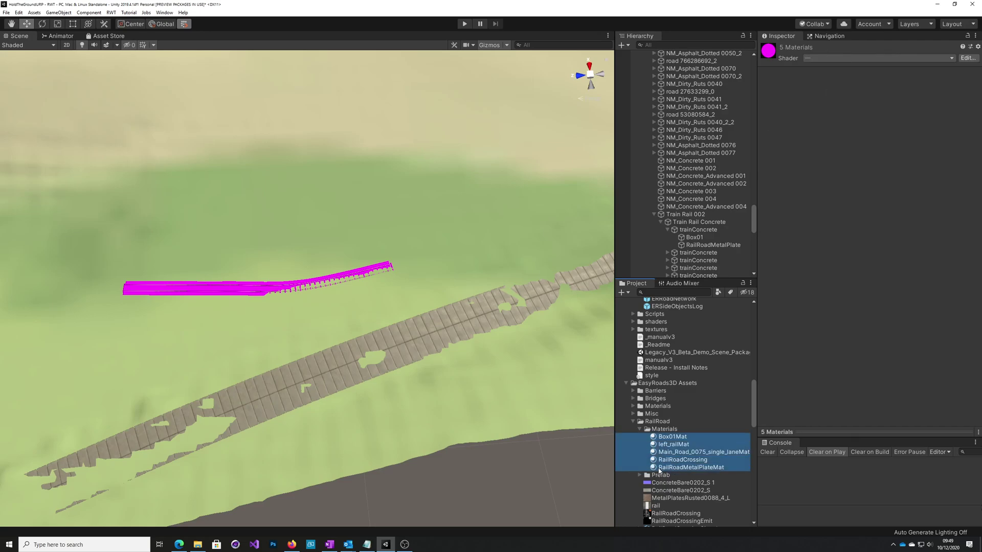
pyautogui.click(18, 12)
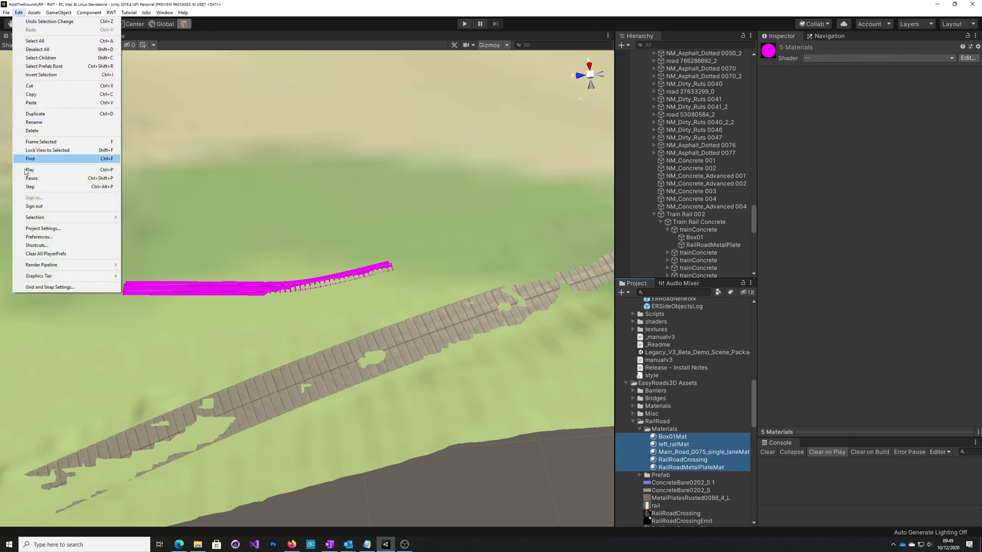
pyautogui.moveTo(46, 265)
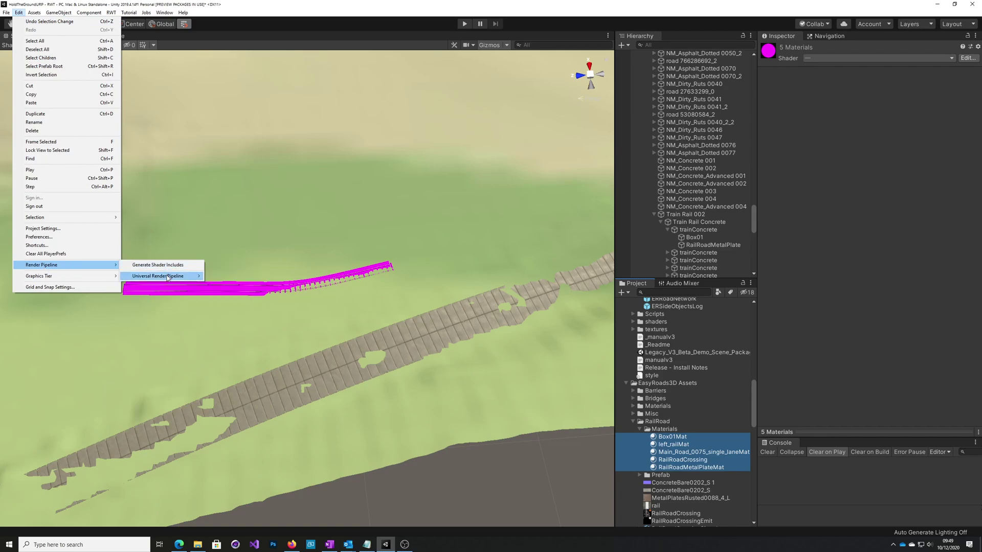
pyautogui.moveTo(172, 278)
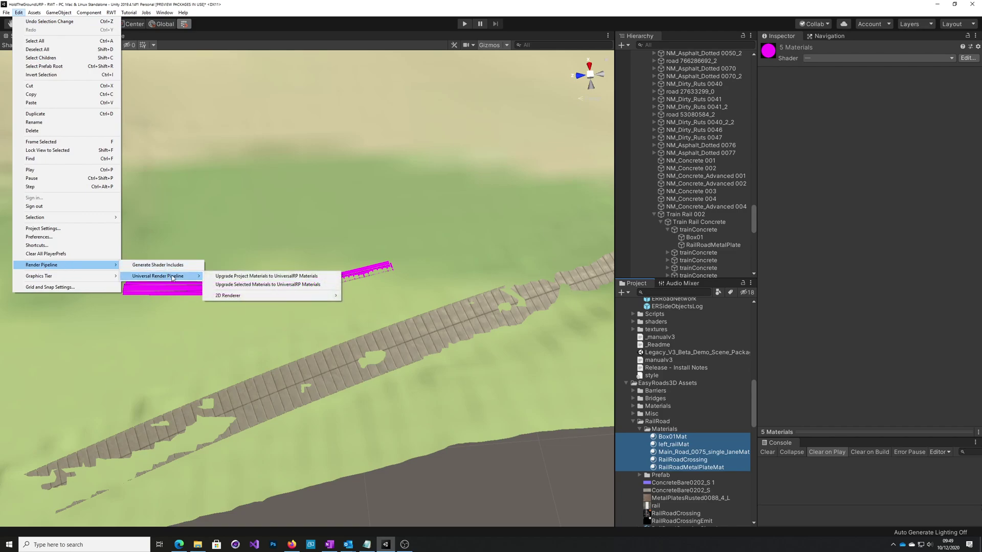
pyautogui.click(280, 286)
pyautogui.click(517, 291)
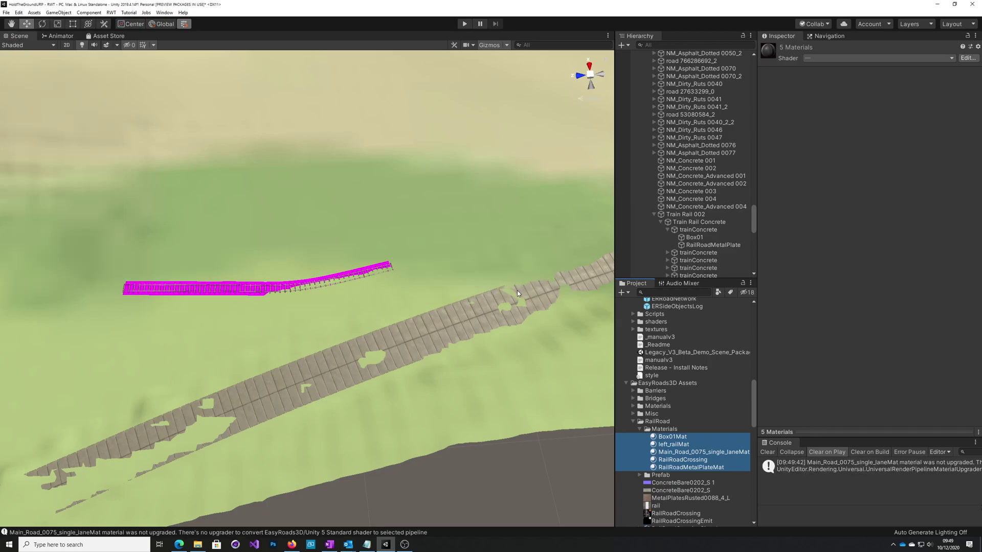
# Review each upgraded material's shader, noting Main_Road_0075_single_laneMat failed to convert.
pyautogui.click(680, 439)
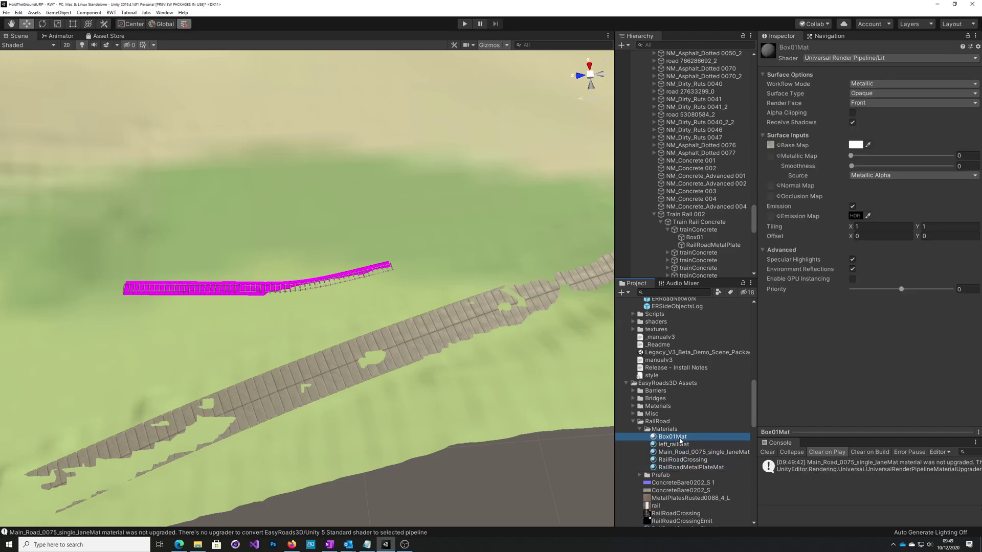
pyautogui.click(681, 445)
pyautogui.click(673, 455)
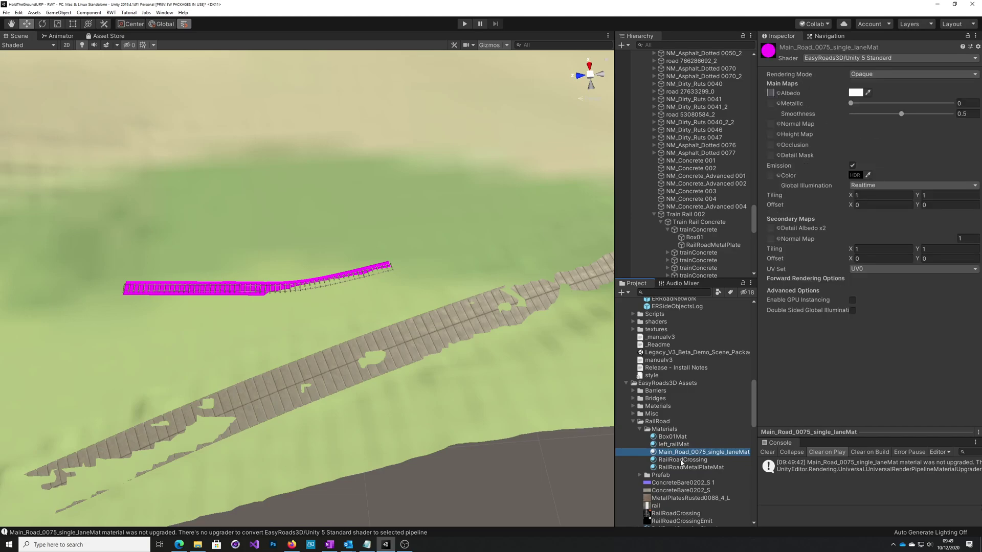
pyautogui.click(681, 461)
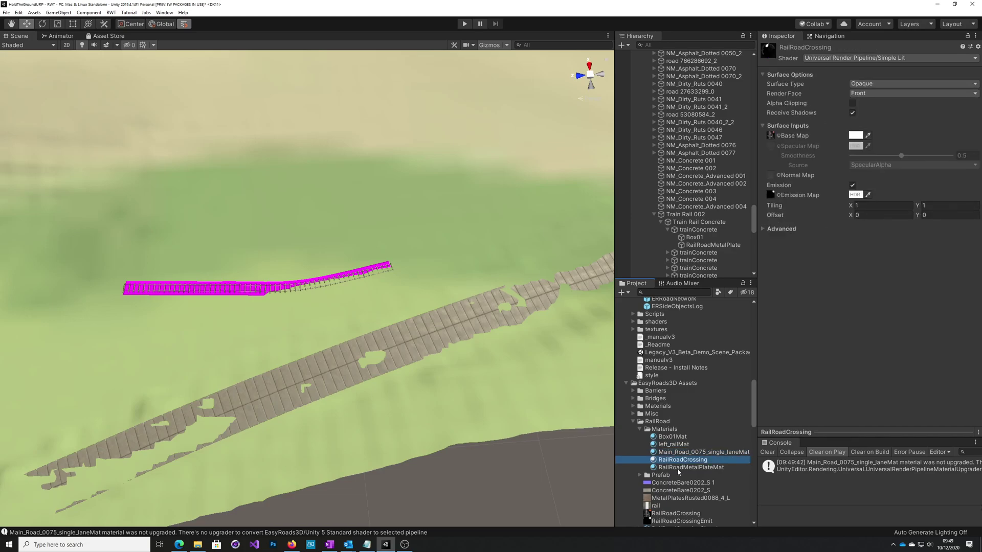
pyautogui.click(678, 467)
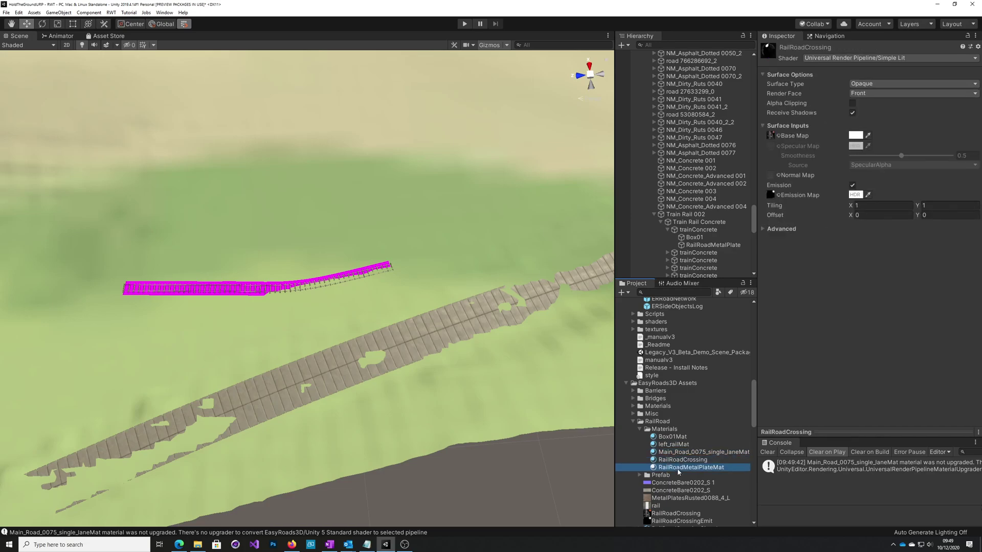
pyautogui.click(671, 437)
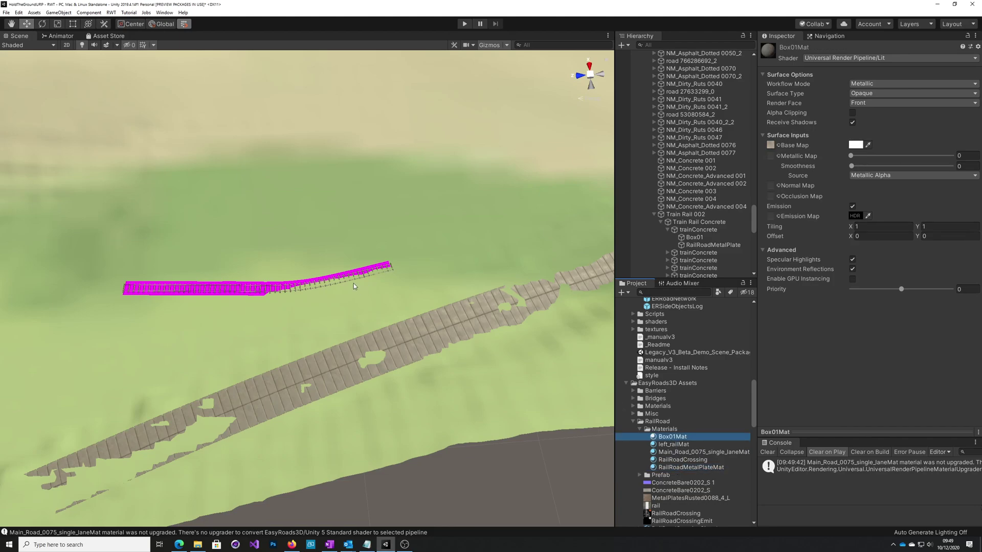
pyautogui.moveTo(354, 286)
pyautogui.keyDown('alt'); pyautogui.mouseDown()
pyautogui.moveTo(340, 299)
pyautogui.moveTo(350, 298)
pyautogui.mouseUp(); pyautogui.keyUp('alt')
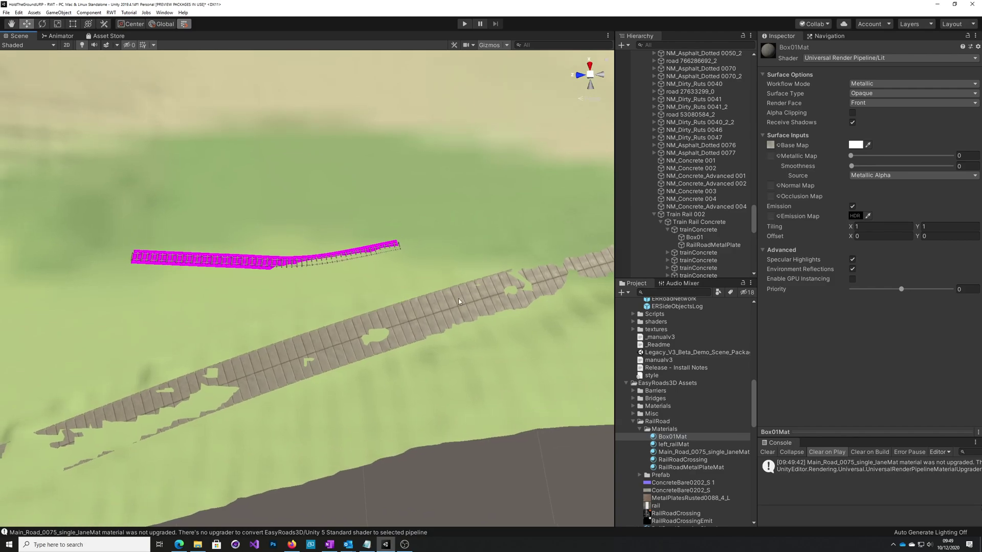
# Select Train Rail Ground and locate its Rail Ground material in the Project panel.
pyautogui.click(661, 222)
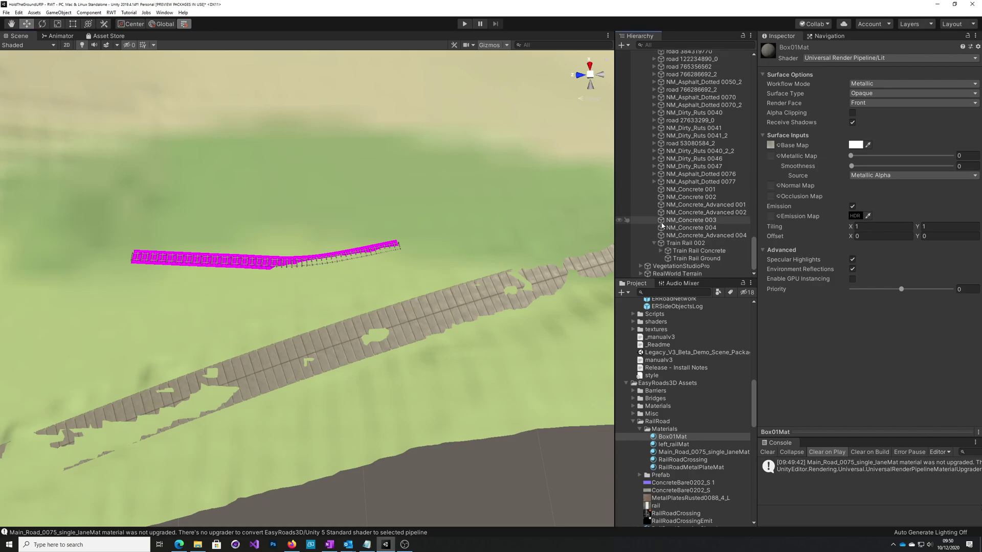
pyautogui.click(677, 261)
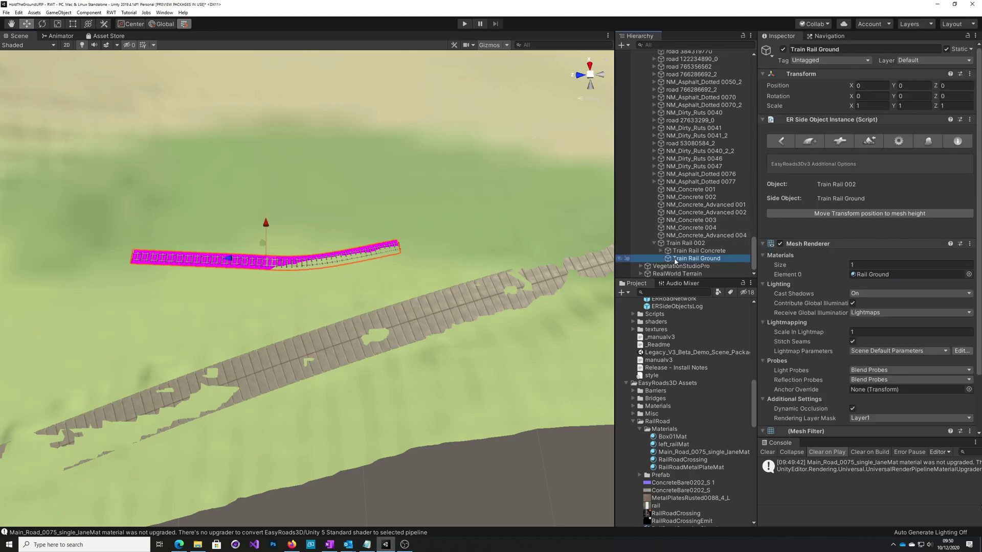
pyautogui.click(882, 276)
pyautogui.scroll(-1, 709, 424)
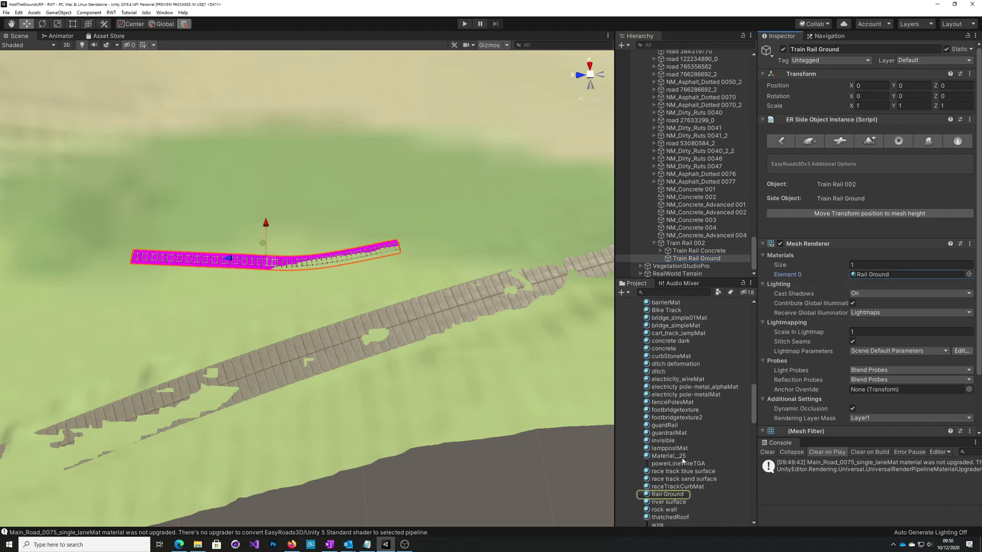
pyautogui.click(658, 494)
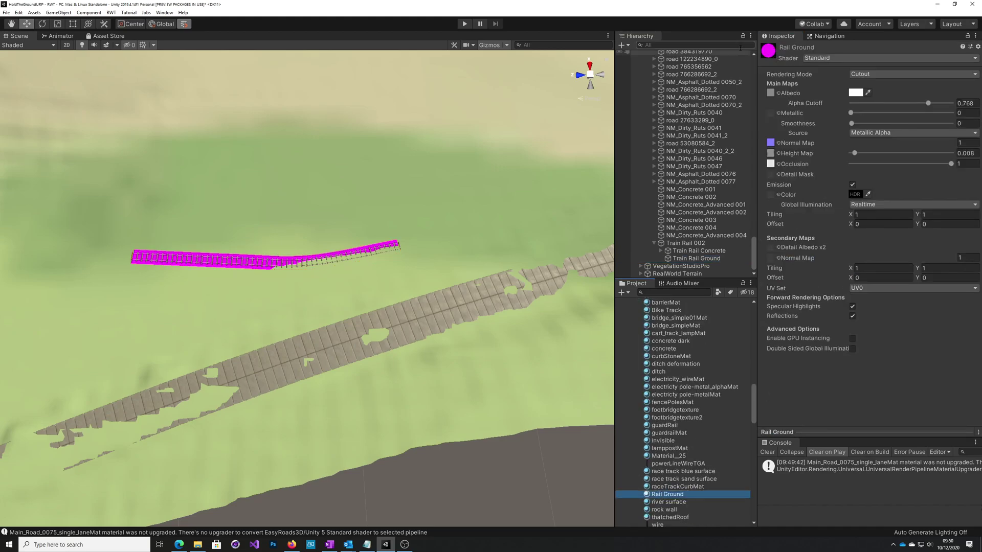
# Upgrade the Rail Ground material to URP via Upgrade Selected Materials and confirm.
pyautogui.click(19, 12)
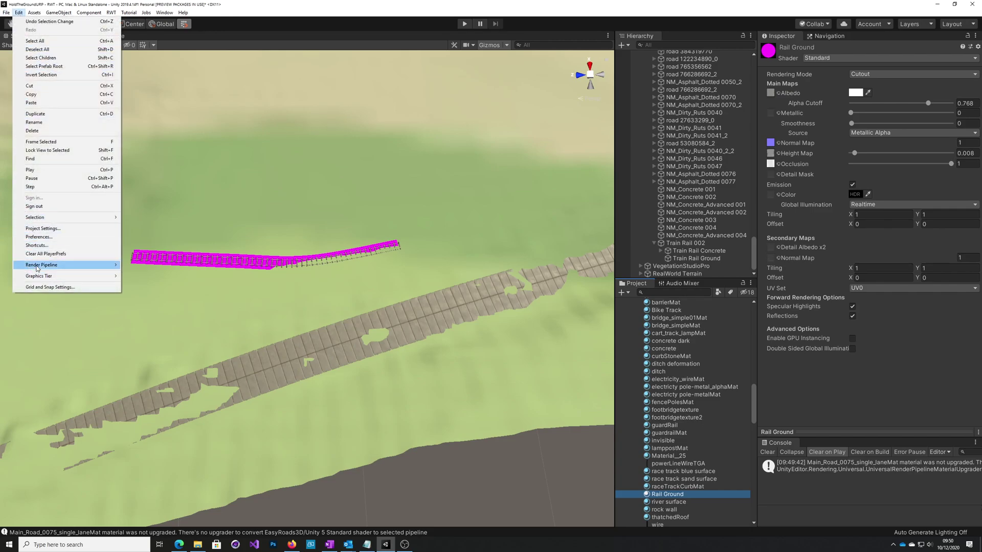
pyautogui.moveTo(49, 266)
pyautogui.moveTo(160, 281)
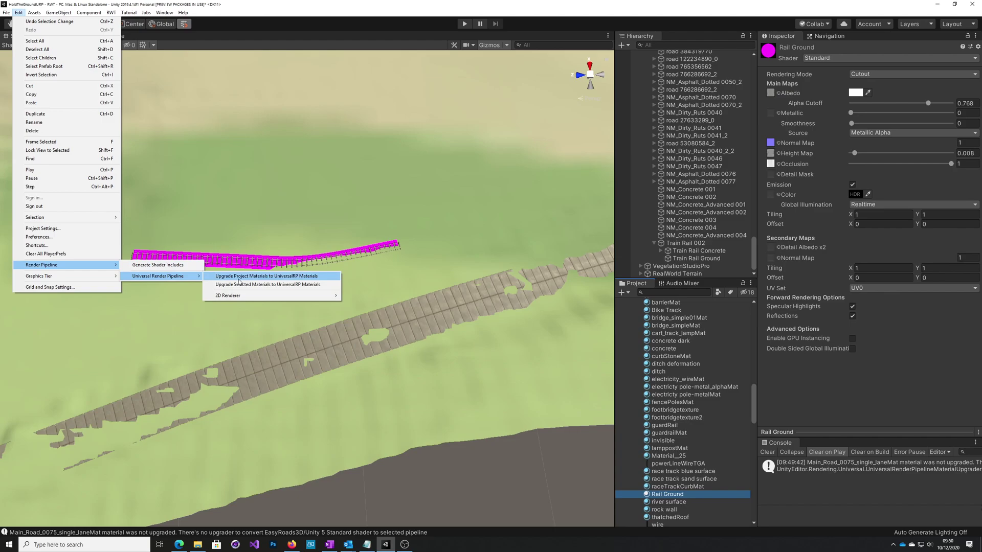
pyautogui.click(265, 290)
pyautogui.click(508, 293)
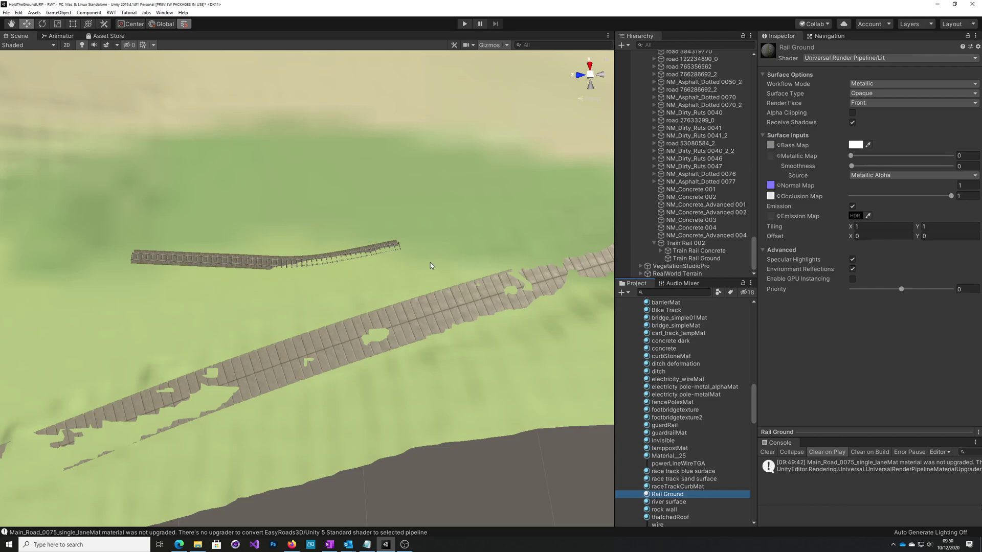
# Close the Scene view tab, leaving the Animator view active.
pyautogui.keyDown('alt'); pyautogui.moveTo(365, 283); pyautogui.dragTo(291, 276); pyautogui.keyUp('alt')
pyautogui.rightClick(19, 37)
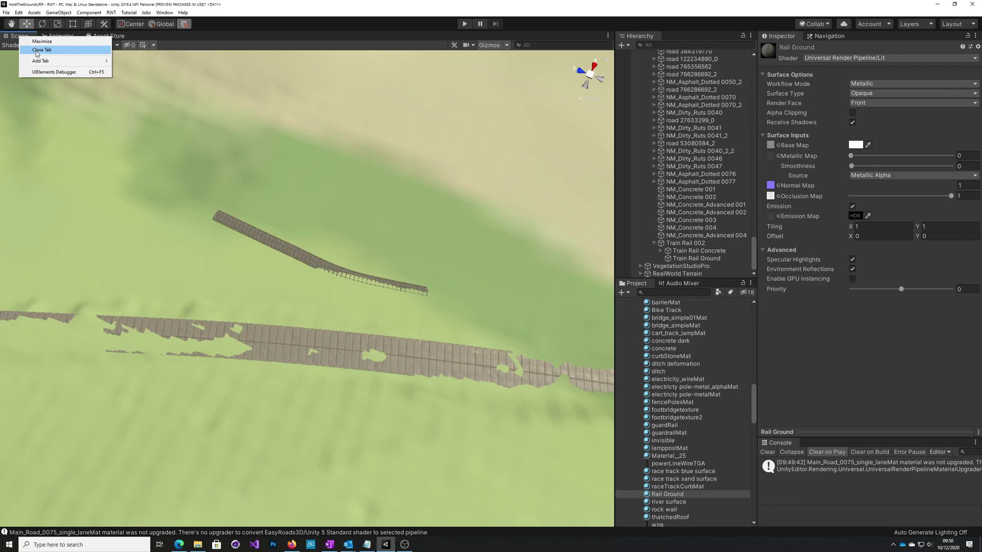
pyautogui.click(37, 50)
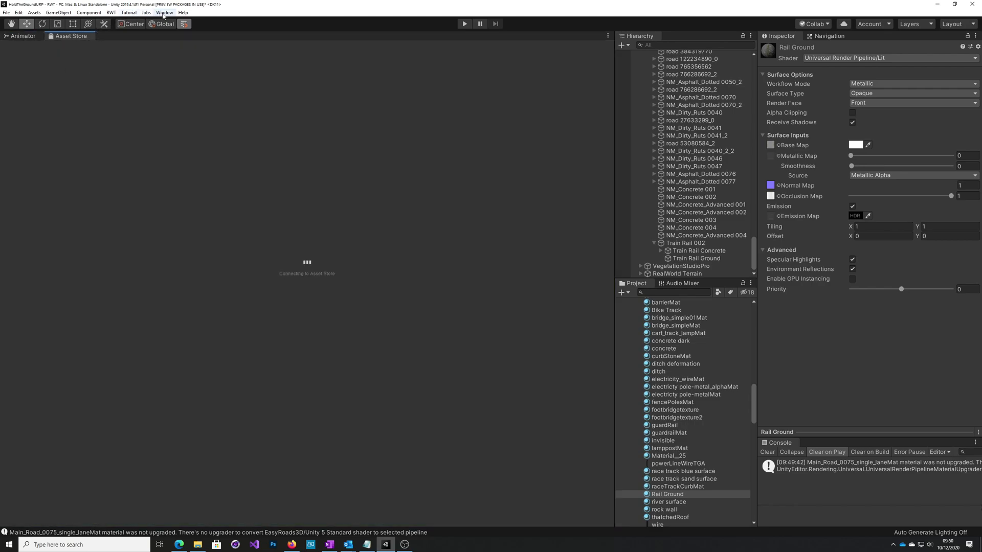
pyautogui.click(27, 38)
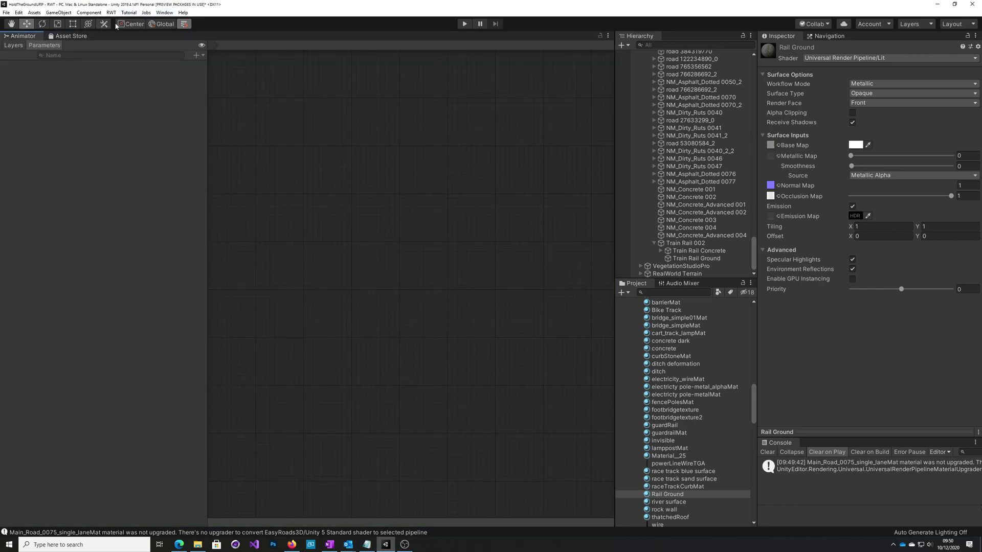
# Reopen the Scene view from the Window menu and dock it beside the Animator and Asset Store tabs.
pyautogui.click(164, 13)
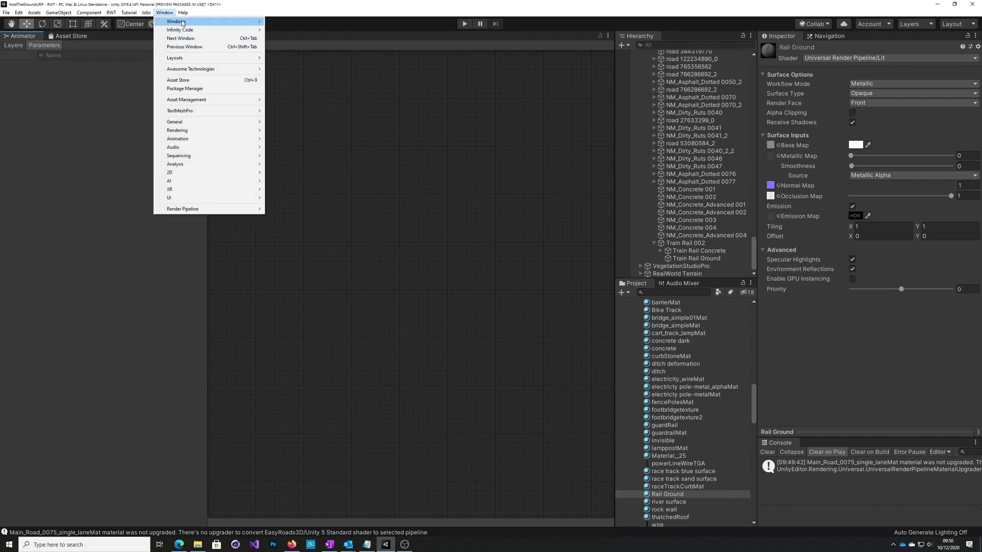
pyautogui.moveTo(183, 22)
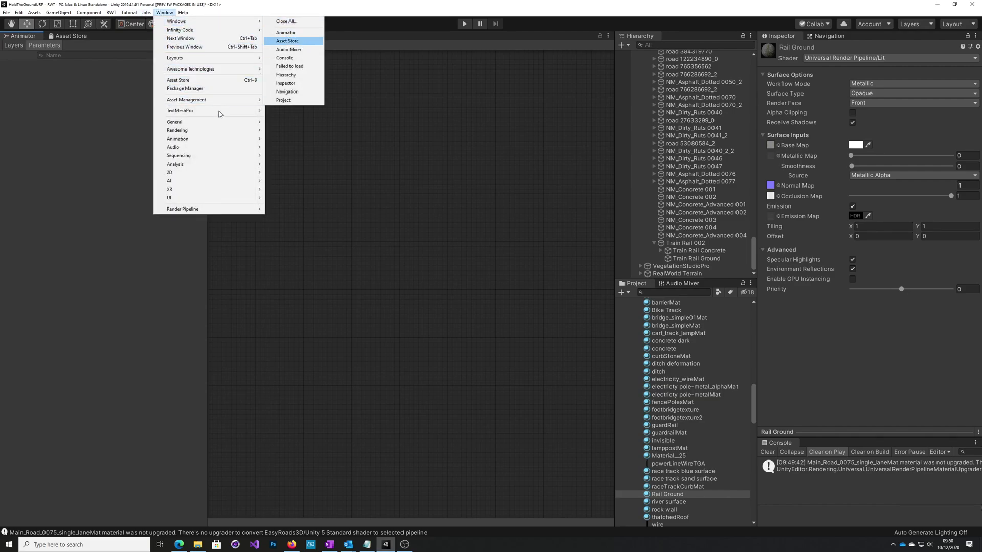
pyautogui.moveTo(215, 126)
pyautogui.click(271, 123)
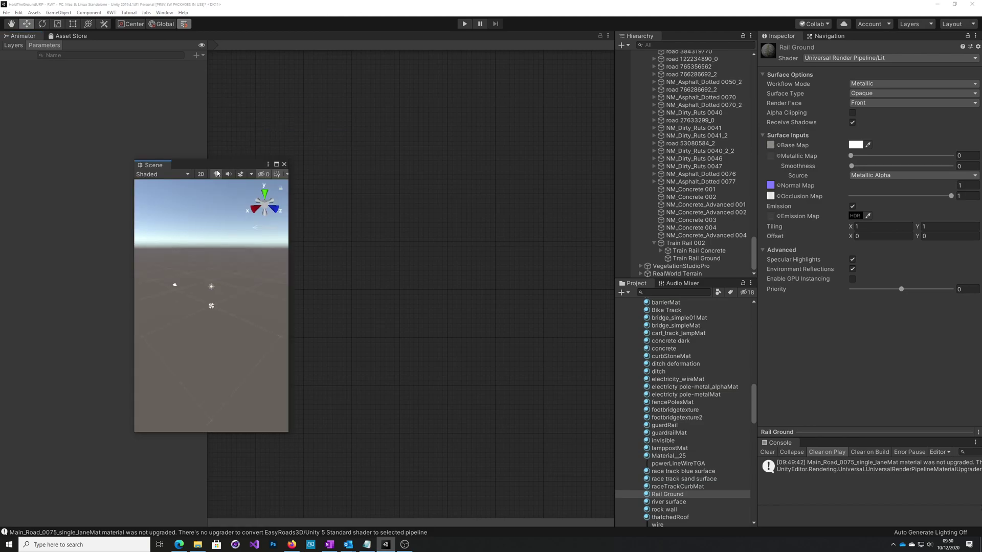
pyautogui.moveTo(161, 171); pyautogui.dragTo(19, 40)
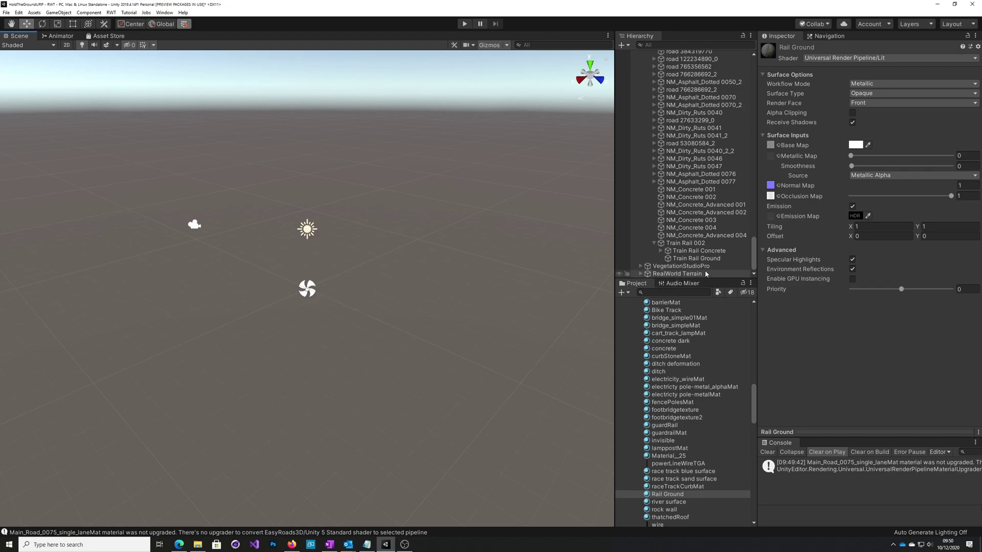
# Frame Train Rail 002, swing the view along the textured track, and select Terrain 0x0.
pyautogui.doubleClick(685, 243)
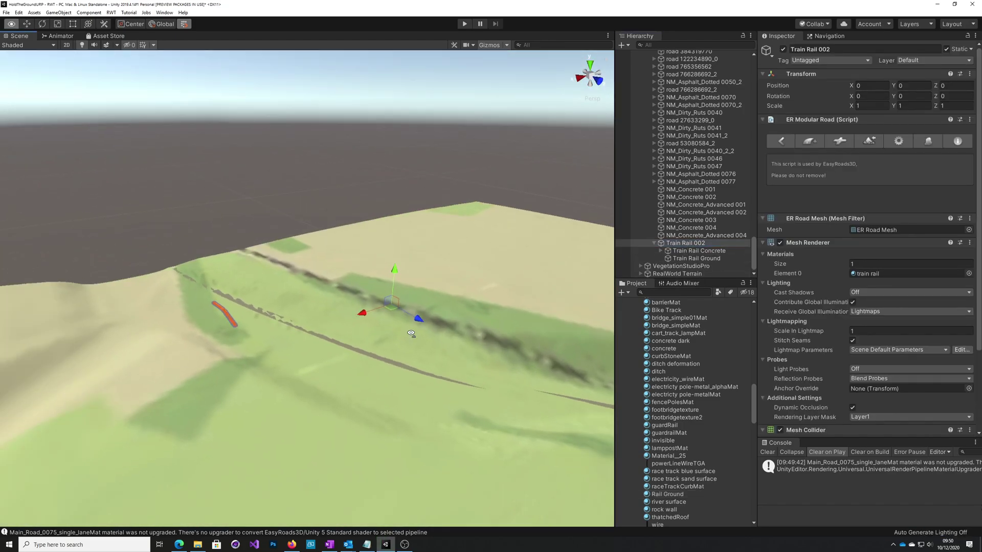
pyautogui.moveTo(411, 334); pyautogui.dragTo(123, 362, button='right')
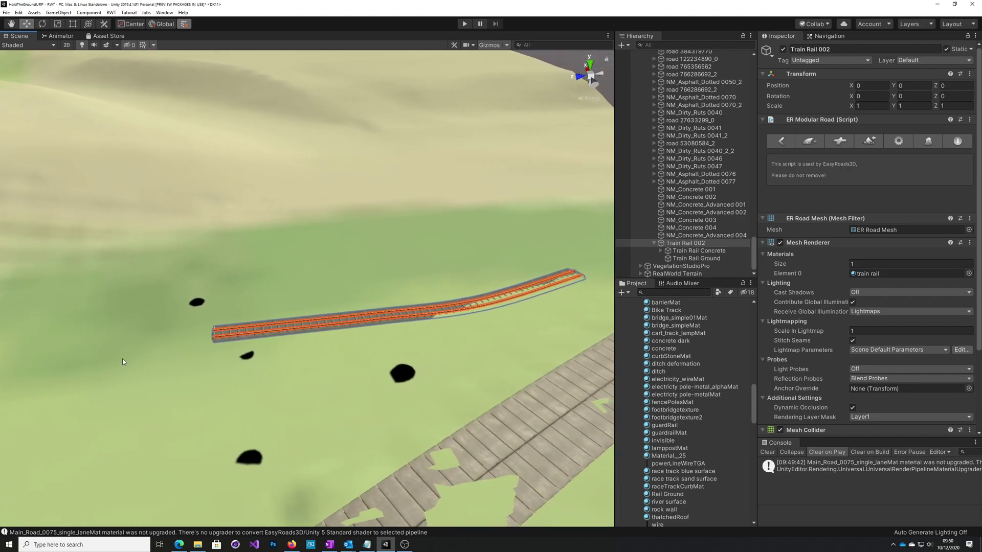
pyautogui.click(305, 296)
pyautogui.moveTo(314, 358)
pyautogui.mouseDown(button='right')
pyautogui.moveTo(327, 358)
pyautogui.moveTo(309, 362)
pyautogui.mouseUp(button='right')
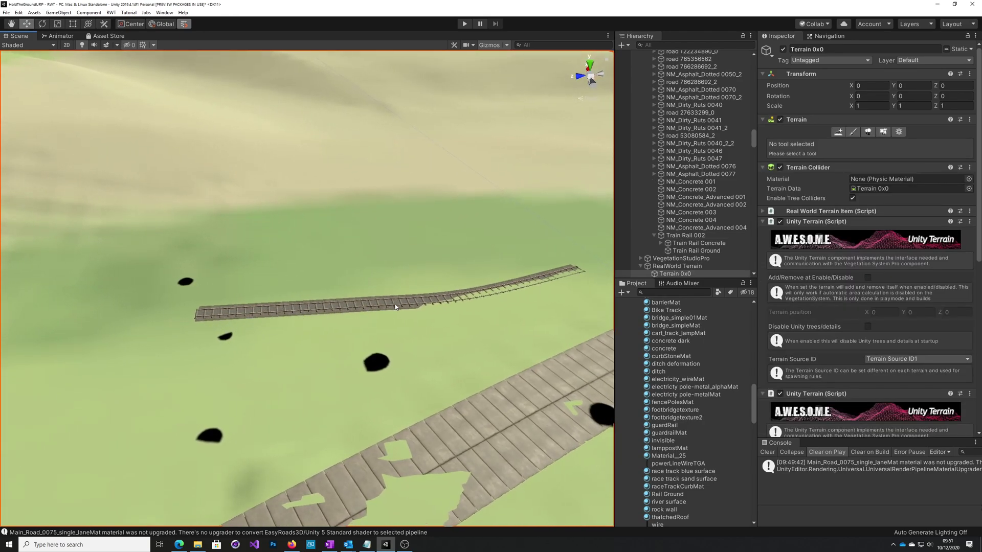
pyautogui.moveTo(447, 329); pyautogui.dragTo(566, 312, button='right')
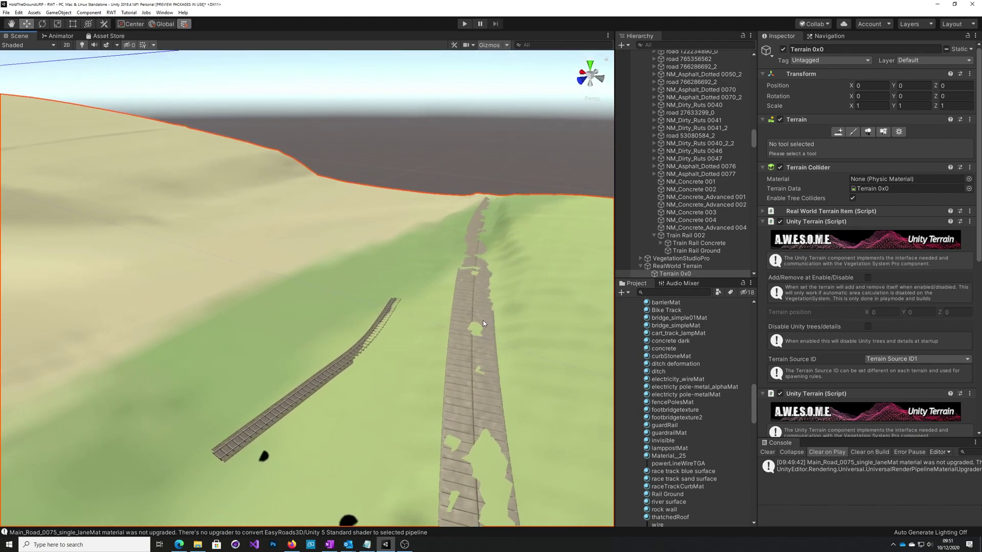
# Delete the NM_Concrete 001 placeholder road via its ER Modular Base settings, confirming with yes.
pyautogui.click(483, 320)
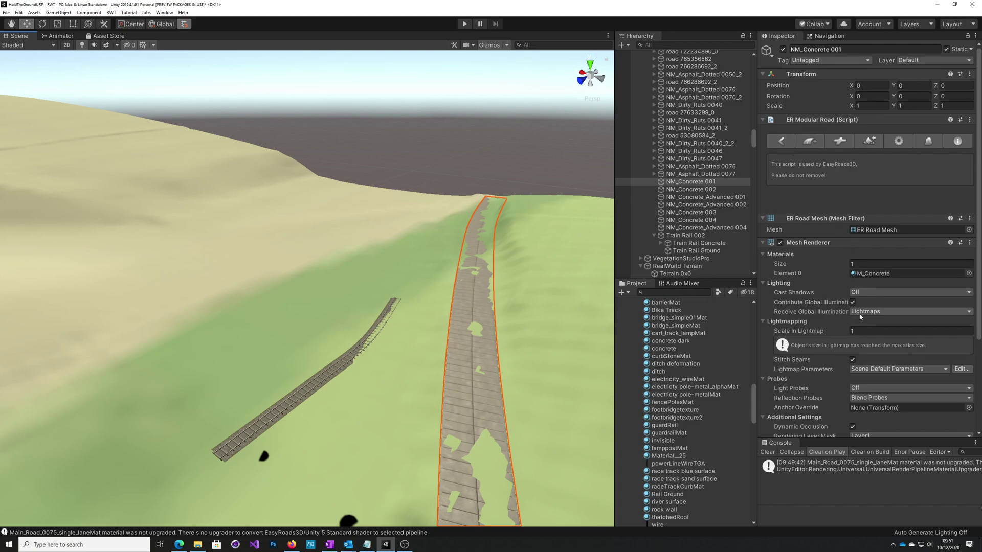
pyautogui.scroll(-5, 860, 316)
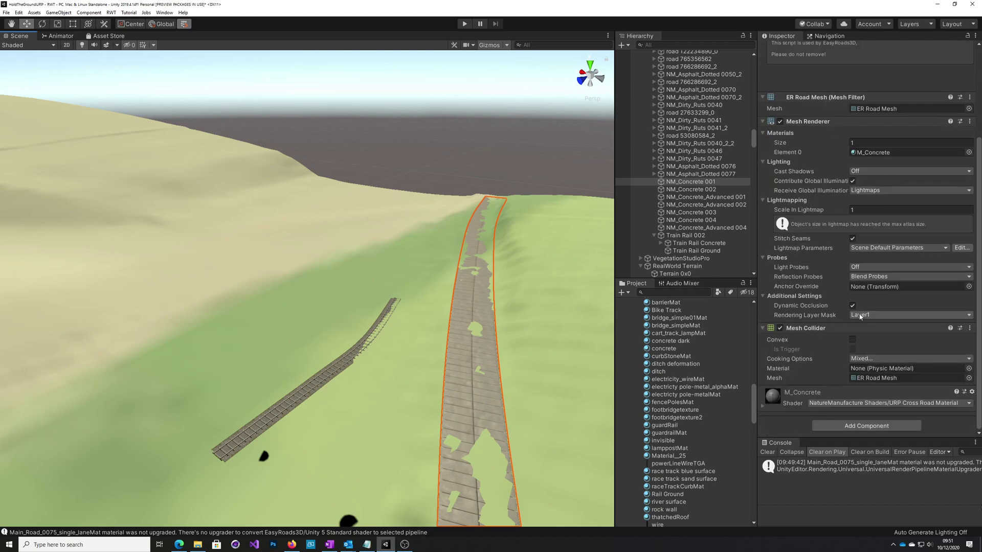
pyautogui.scroll(5, 860, 316)
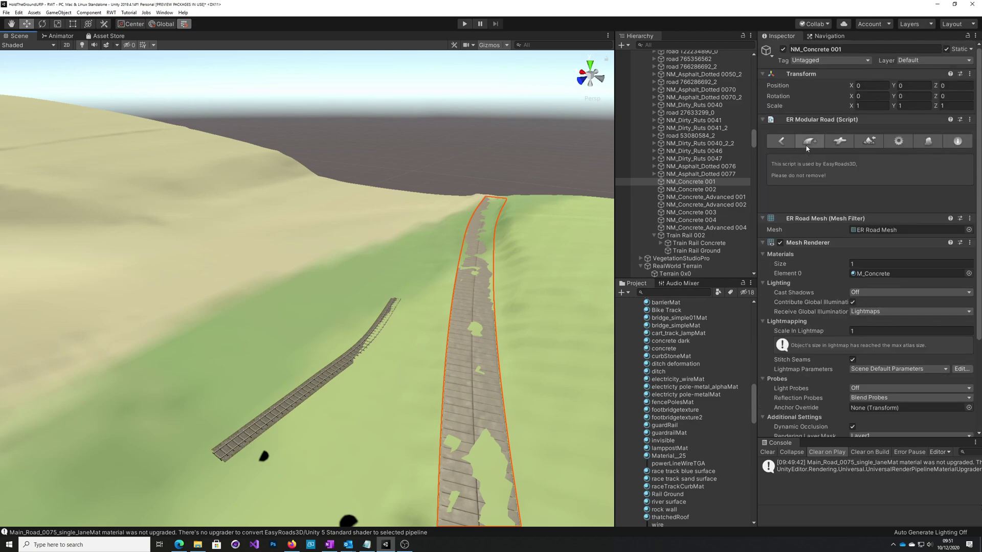
pyautogui.click(781, 141)
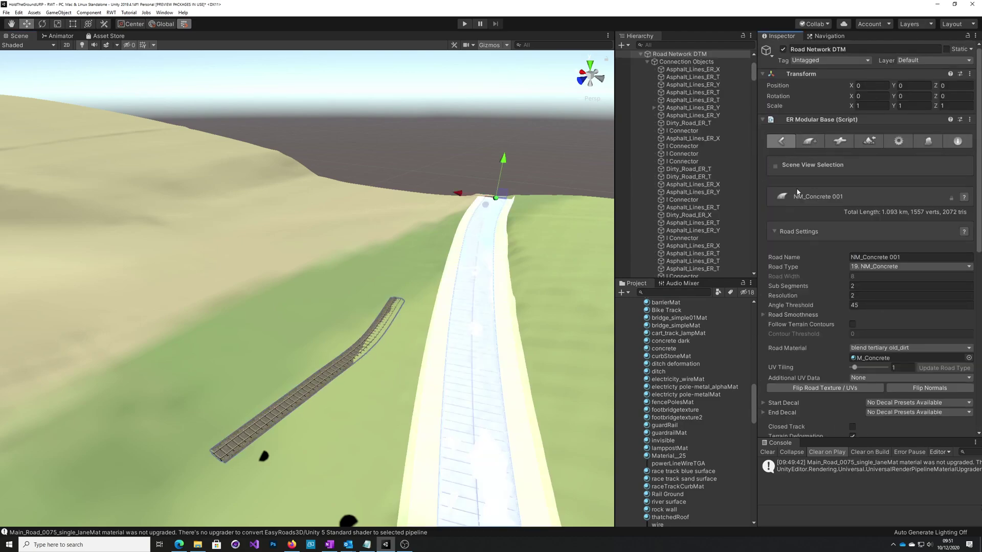
pyautogui.scroll(-4, 863, 321)
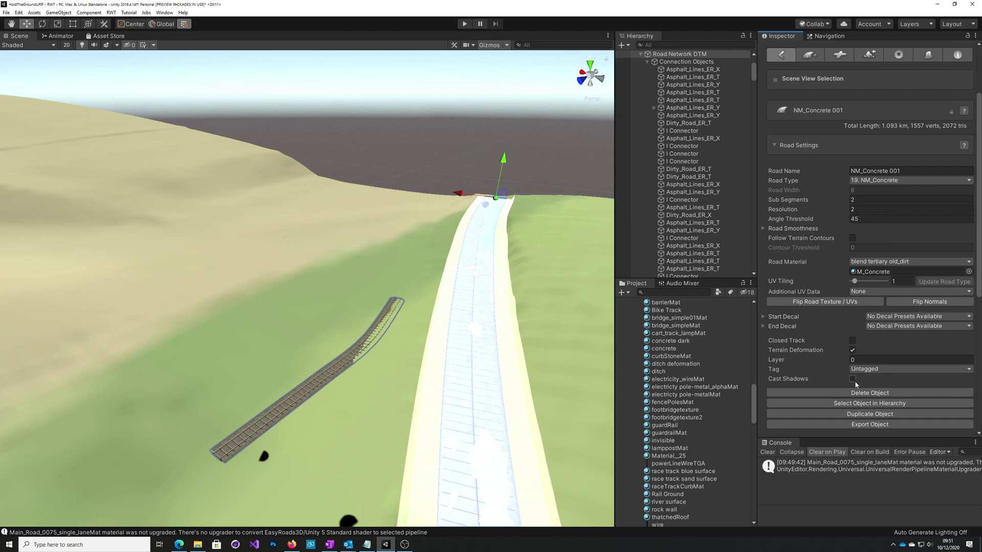
pyautogui.click(852, 394)
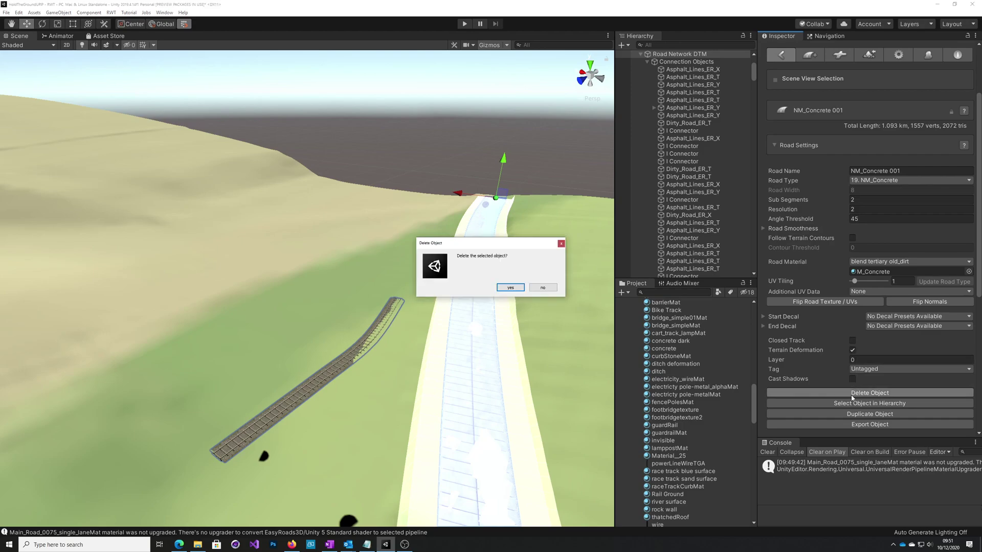
pyautogui.click(510, 288)
pyautogui.click(396, 307)
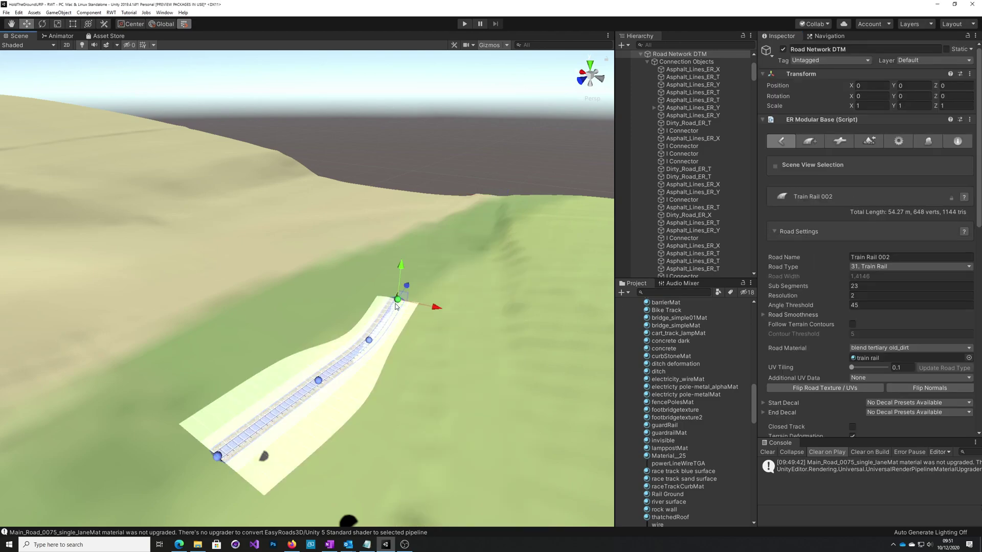
# Drag Train Rail 002's end marker outward to lengthen the track.
pyautogui.moveTo(409, 288)
pyautogui.mouseDown()
pyautogui.moveTo(466, 213)
pyautogui.moveTo(505, 224)
pyautogui.moveTo(487, 196)
pyautogui.moveTo(495, 201)
pyautogui.mouseUp()
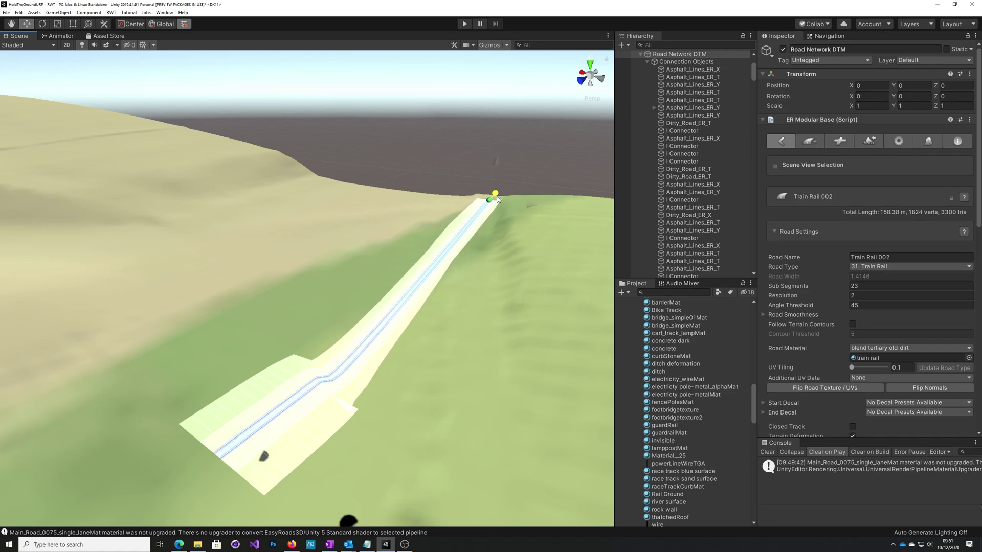
pyautogui.keyDown('alt'); pyautogui.moveTo(495, 201); pyautogui.dragTo(655, 406); pyautogui.keyUp('alt')
pyautogui.click(290, 438)
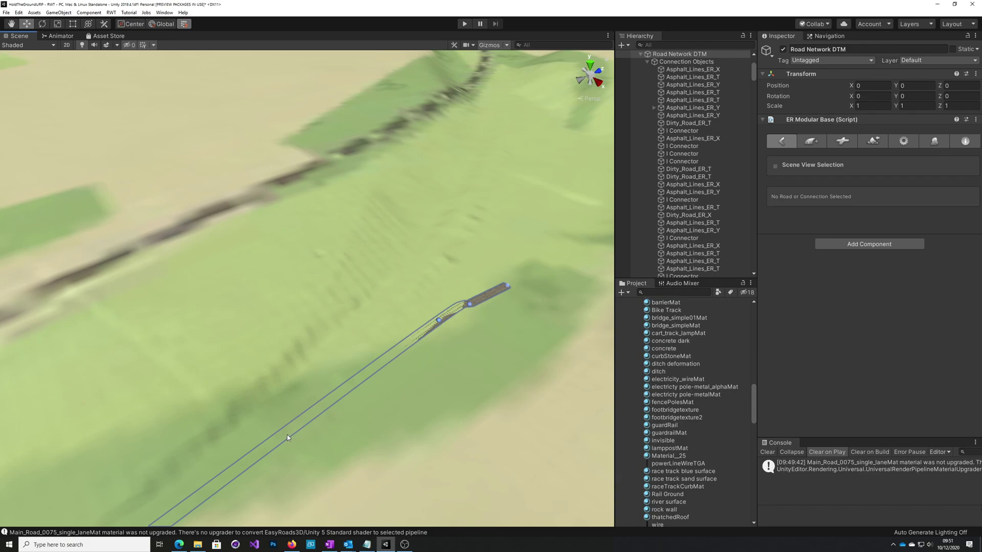
# Move the rail's far control points to bend it and extend its end to about 202 m.
pyautogui.click(442, 319)
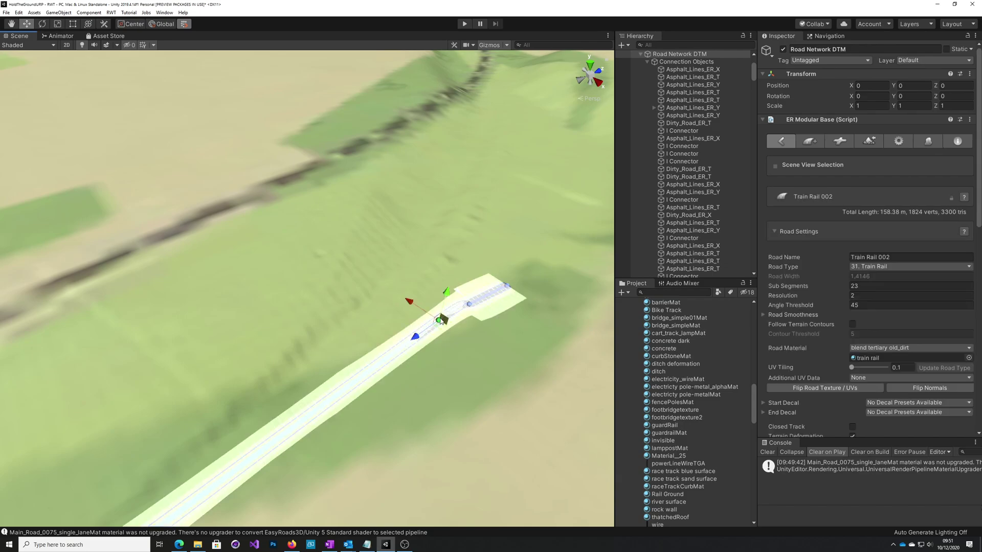
pyautogui.moveTo(427, 327); pyautogui.dragTo(259, 398)
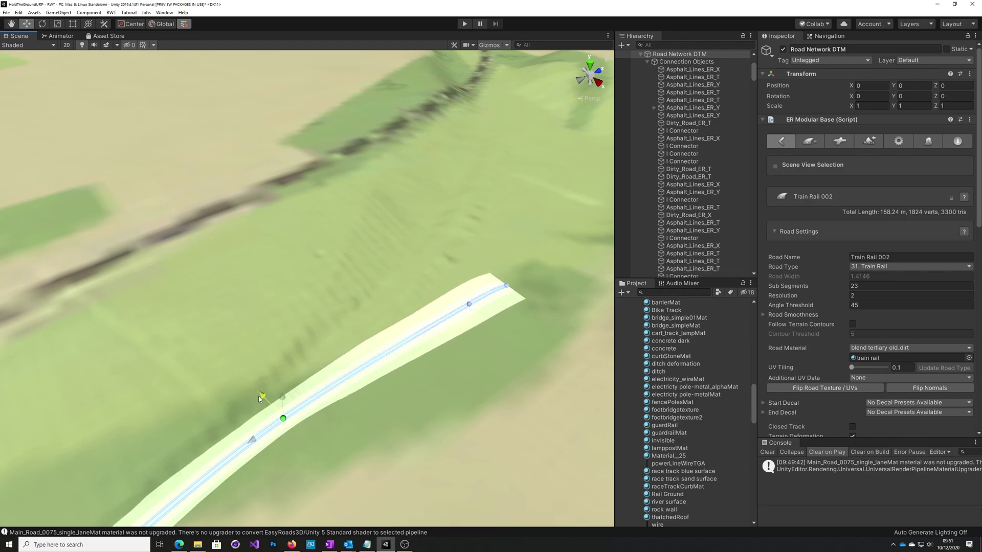
pyautogui.click(470, 305)
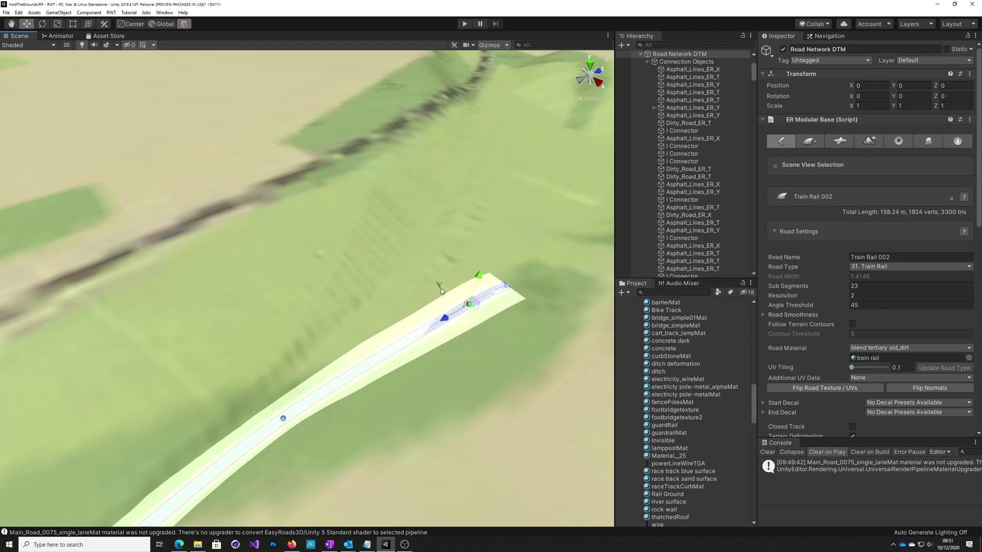
pyautogui.moveTo(441, 291); pyautogui.dragTo(397, 260)
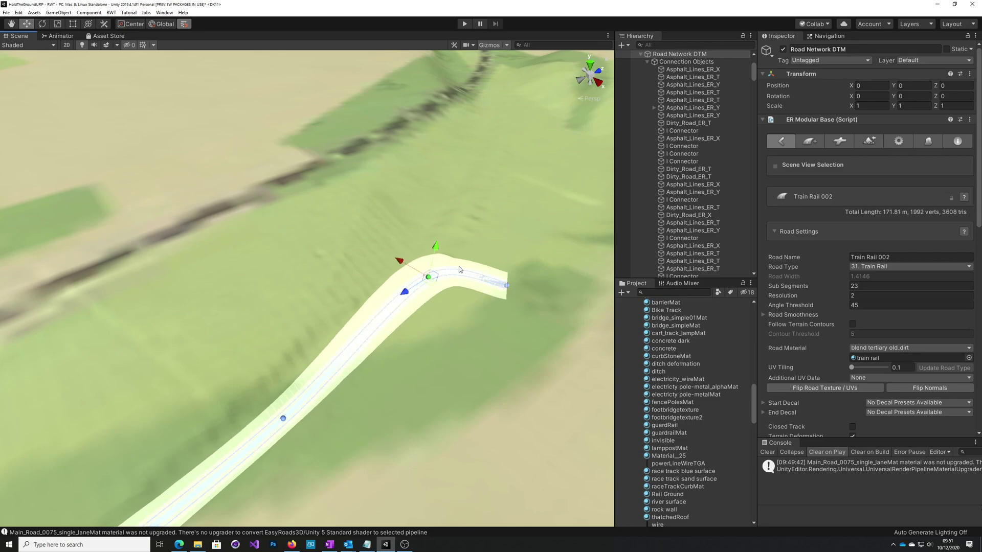
pyautogui.click(506, 286)
pyautogui.moveTo(506, 270); pyautogui.dragTo(479, 214)
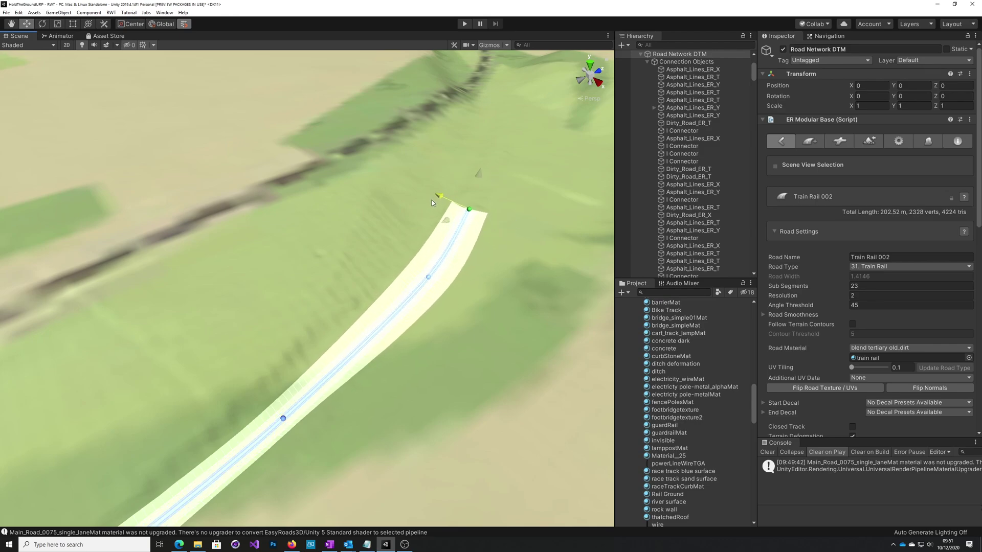
# Nudge a midway marker and the end marker of Train Rail 002 slightly left.
pyautogui.keyDown('alt'); pyautogui.moveTo(457, 166); pyautogui.dragTo(509, 321); pyautogui.keyUp('alt')
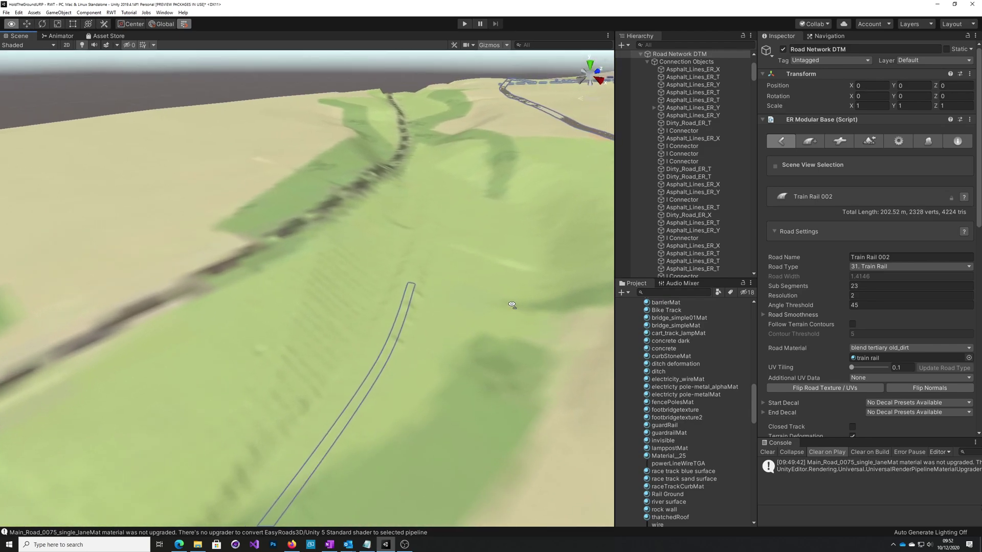
pyautogui.moveTo(512, 305); pyautogui.dragTo(415, 374, button='right')
pyautogui.click(368, 442)
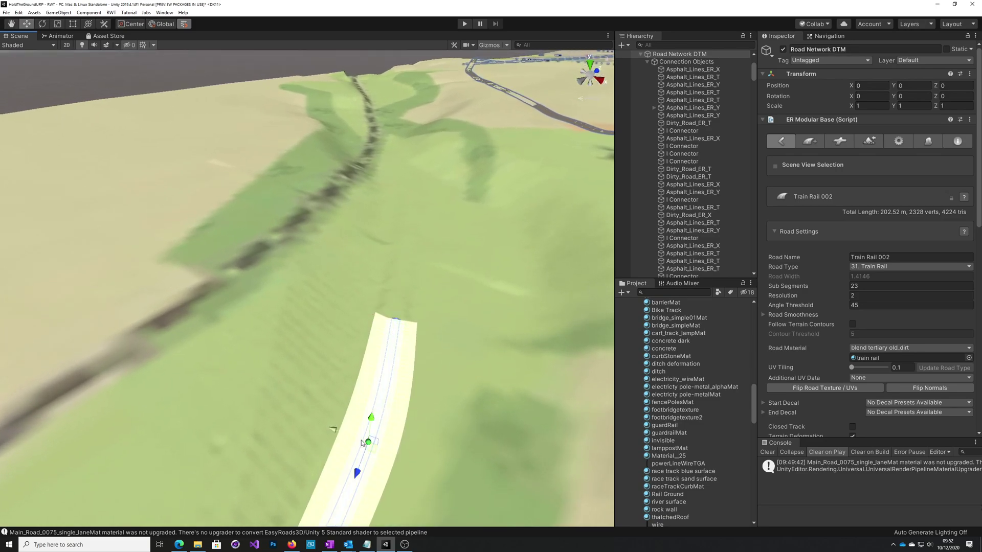
pyautogui.moveTo(338, 431); pyautogui.dragTo(330, 432)
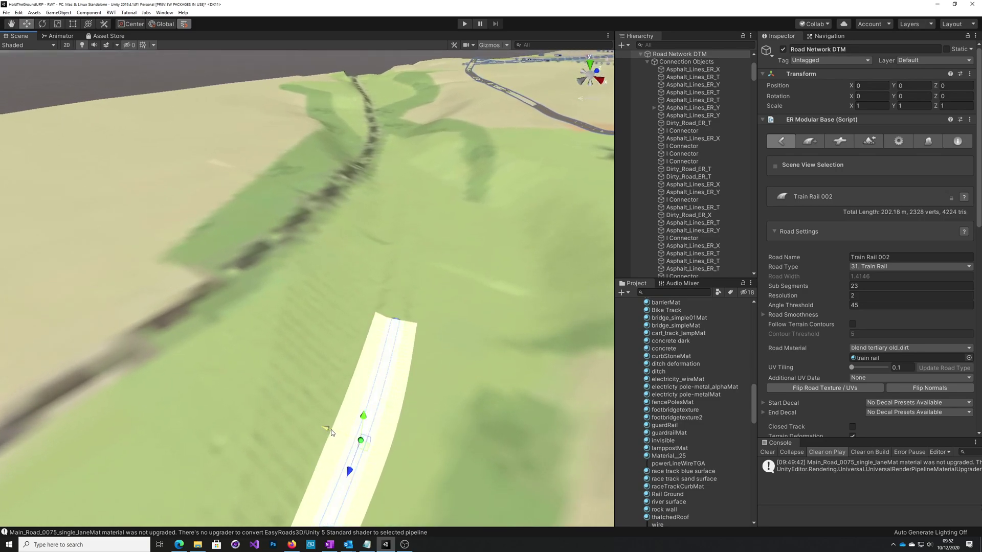
pyautogui.click(397, 320)
pyautogui.moveTo(364, 315); pyautogui.dragTo(362, 314)
# Add rail points up the embankment slope, extending the track past 1 km.
pyautogui.keyDown('shift'); pyautogui.click(409, 246); pyautogui.keyUp('shift')
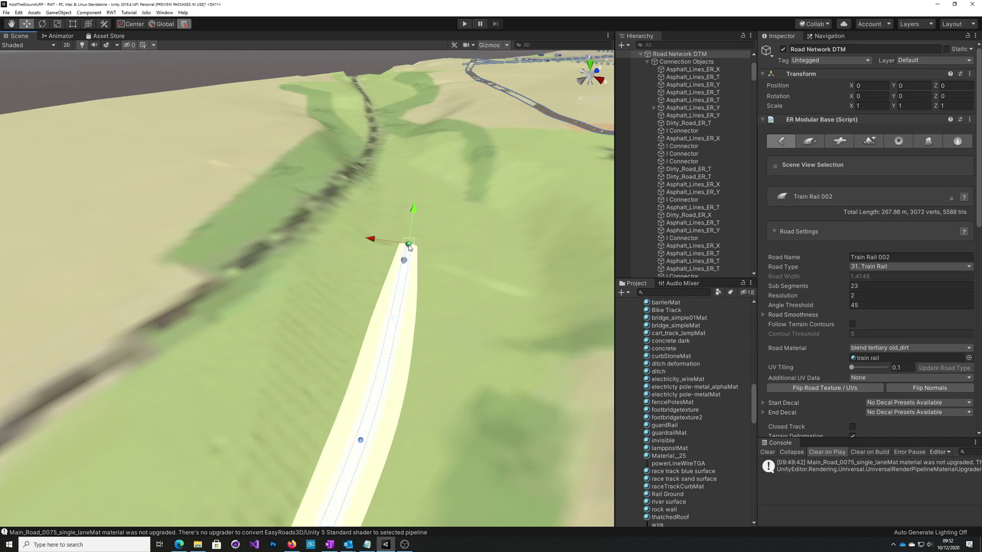
pyautogui.keyDown('shift'); pyautogui.click(409, 183); pyautogui.keyUp('shift')
pyautogui.keyDown('shift'); pyautogui.click(401, 151); pyautogui.keyUp('shift')
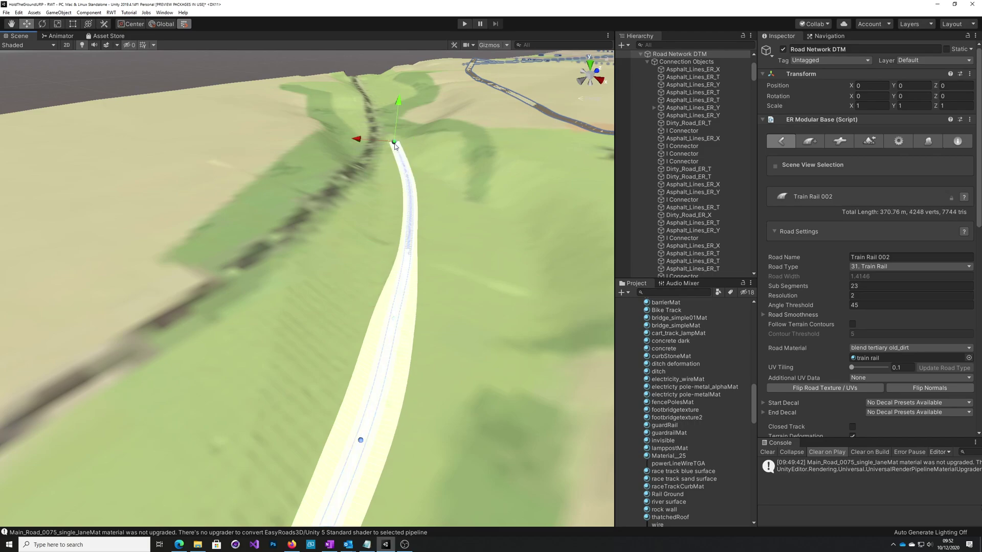
pyautogui.keyDown('alt'); pyautogui.moveTo(449, 196); pyautogui.dragTo(381, 195); pyautogui.keyUp('alt')
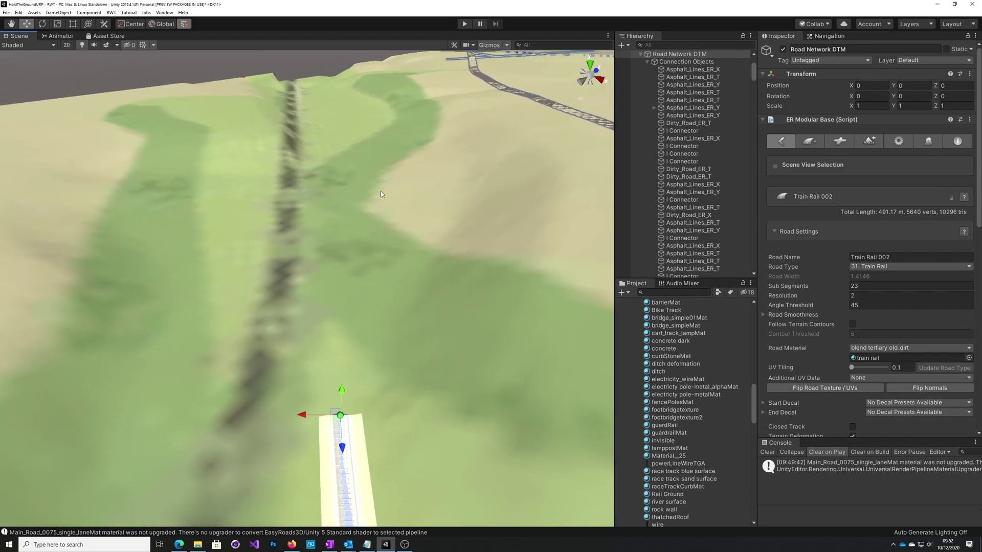
pyautogui.keyDown('shift'); pyautogui.click(332, 171); pyautogui.keyUp('shift')
pyautogui.keyDown('shift'); pyautogui.click(318, 106); pyautogui.keyUp('shift')
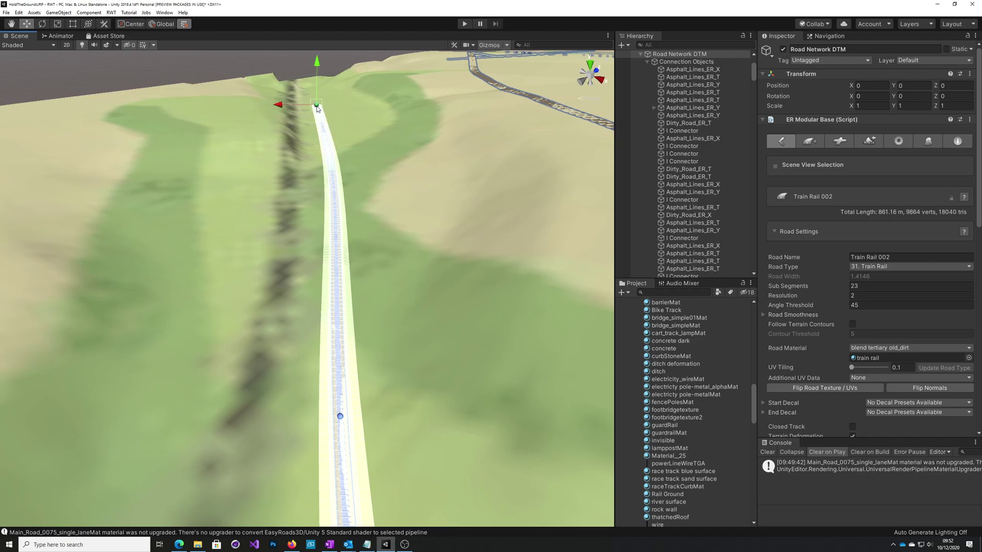
pyautogui.keyDown('shift'); pyautogui.click(310, 91); pyautogui.keyUp('shift')
pyautogui.moveTo(309, 91)
pyautogui.keyDown('alt'); pyautogui.mouseDown()
pyautogui.moveTo(373, 114)
pyautogui.moveTo(358, 125)
pyautogui.mouseUp(); pyautogui.keyUp('alt')
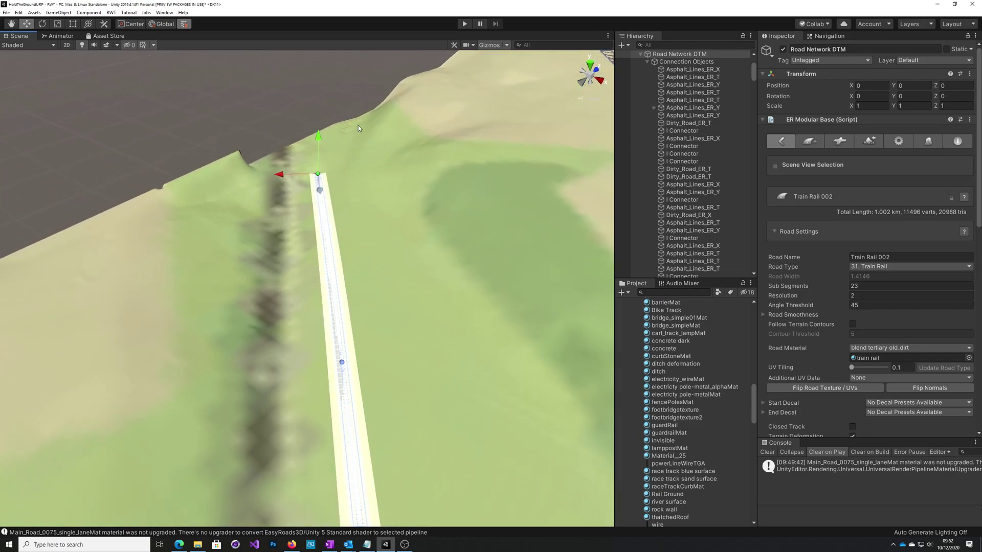
# Add a final curving point and shift the marker near the end to smooth the curve, reaching 1.081 km.
pyautogui.keyDown('shift'); pyautogui.click(351, 127); pyautogui.keyUp('shift')
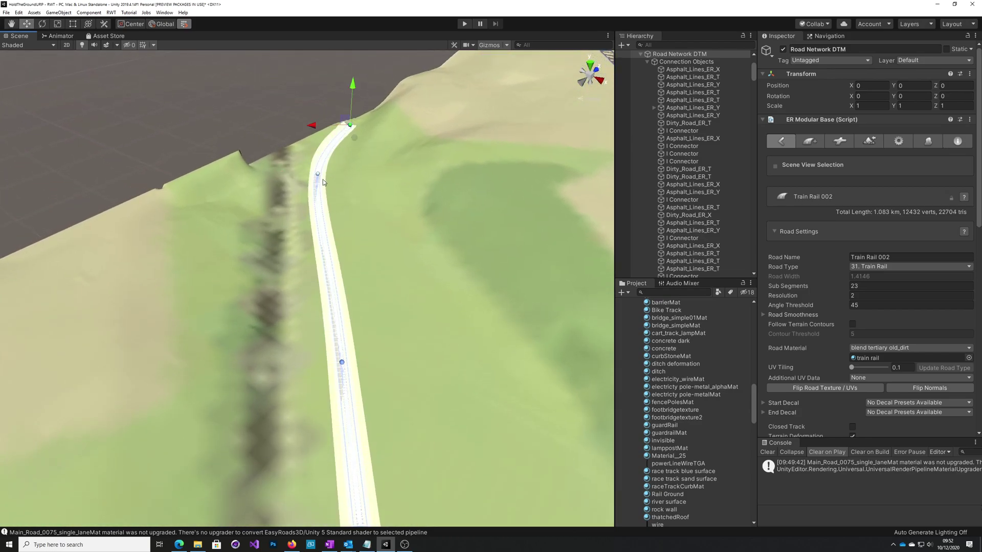
pyautogui.click(317, 175)
pyautogui.moveTo(283, 174); pyautogui.dragTo(298, 174)
pyautogui.moveTo(401, 218); pyautogui.dragTo(392, 328, button='right')
# Fly close to Train Rail 002 and deselect it to show the textured sleepers and rails.
pyautogui.press('w')
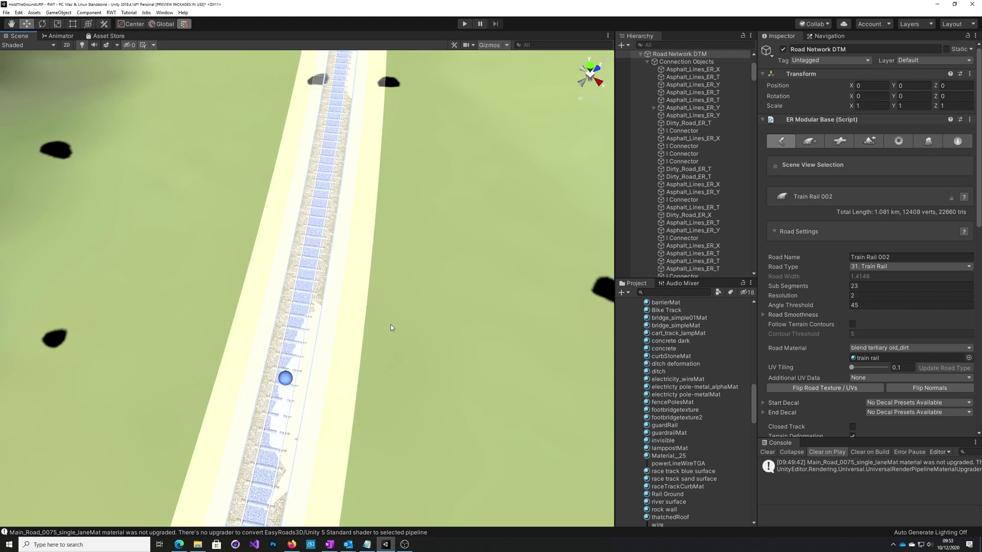
pyautogui.click(456, 310)
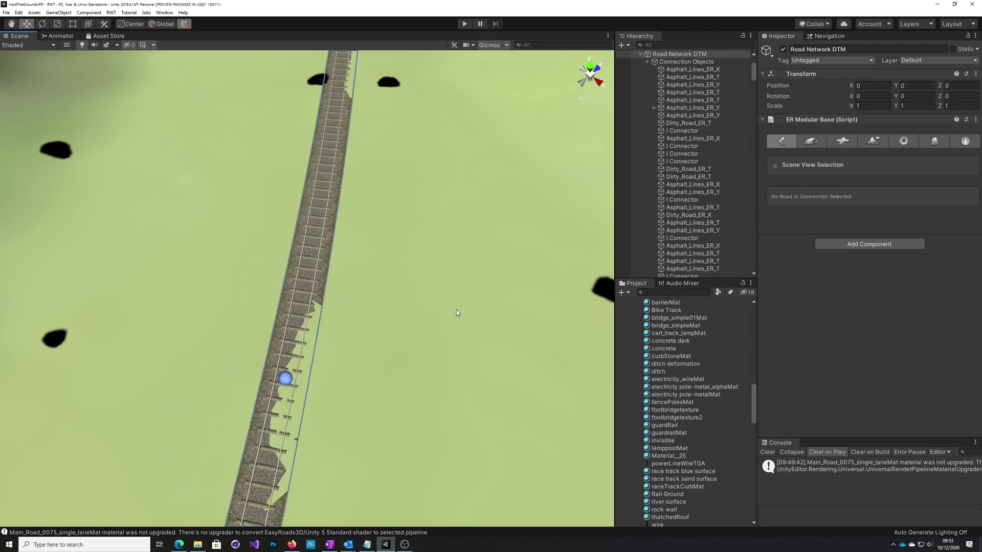